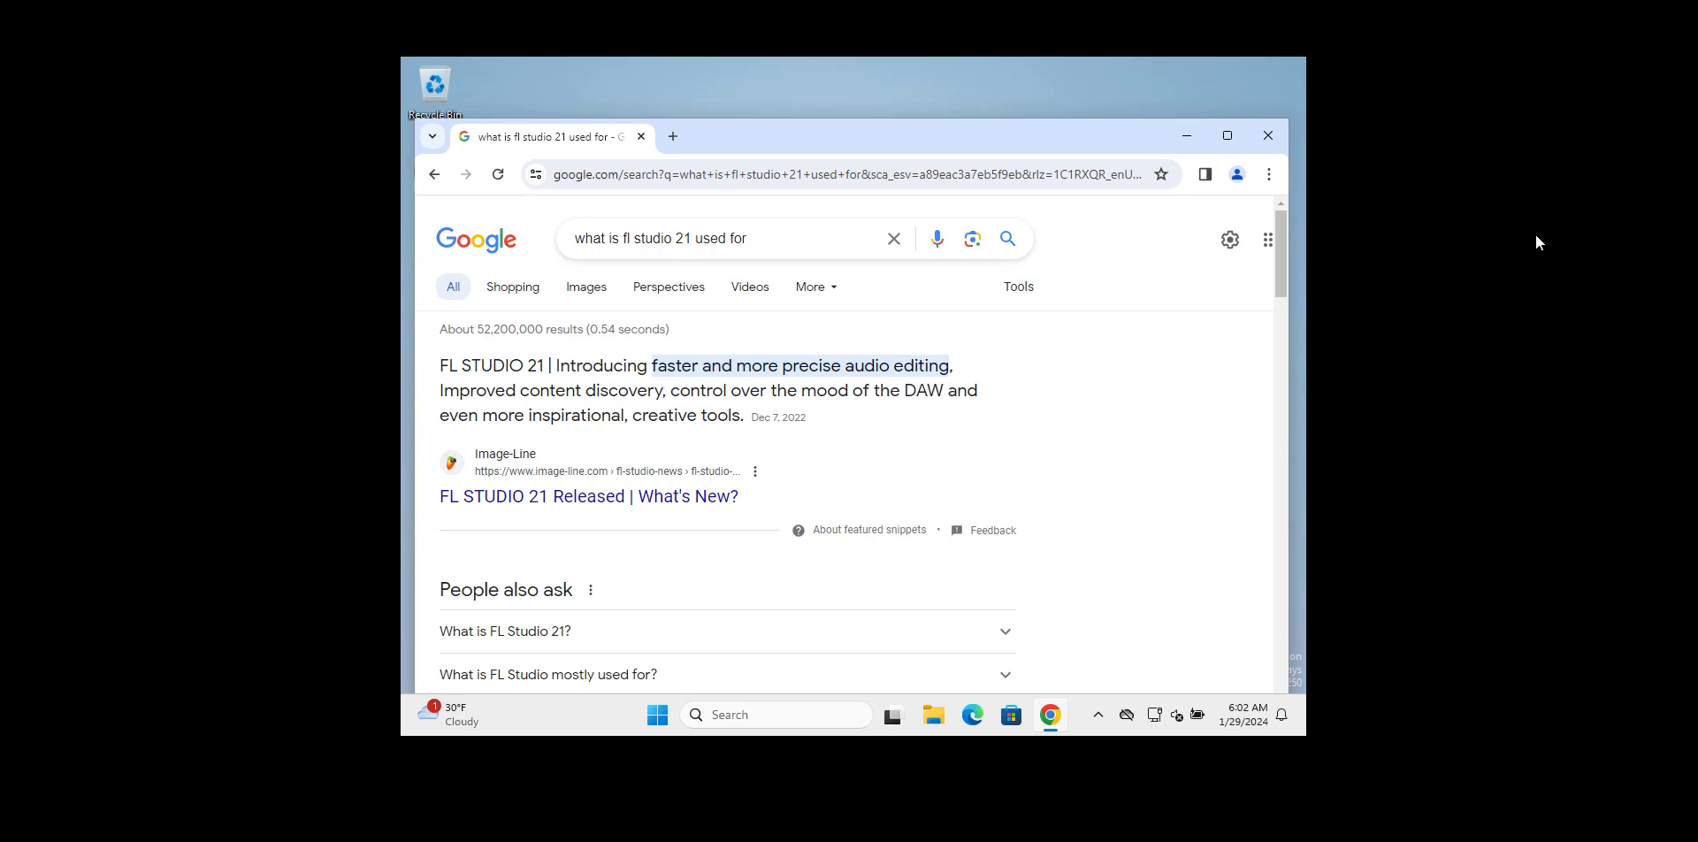
Change 'fl' to 'FL' in the search query and rerun the search
{"action": "left_click", "coordinate": [682, 238]}
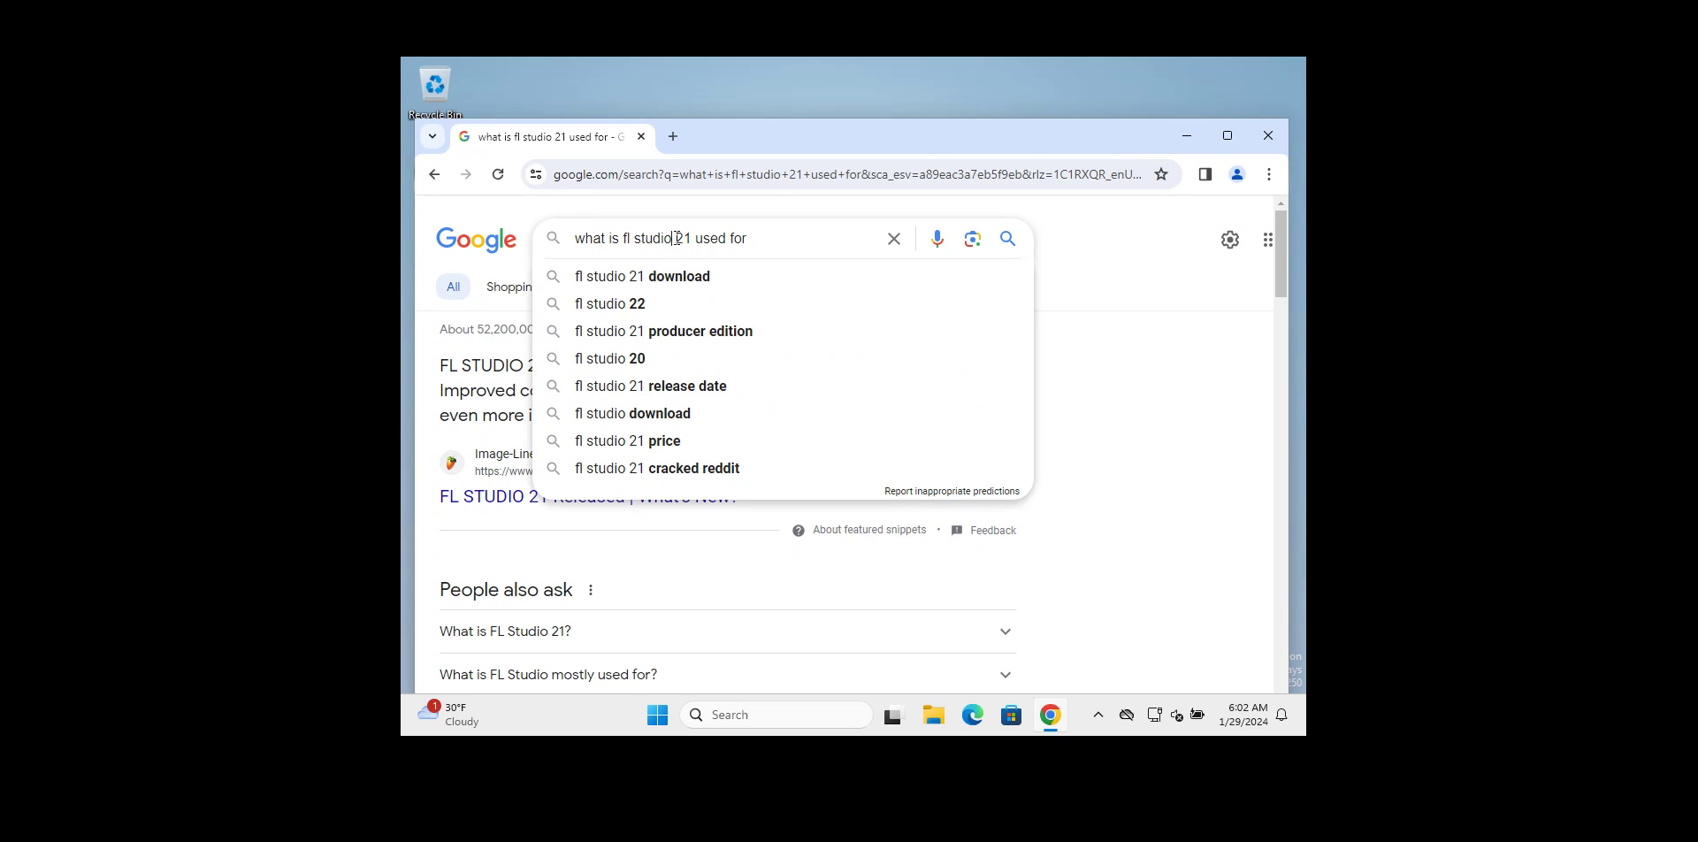
{"action": "double_click", "coordinate": [627, 238]}
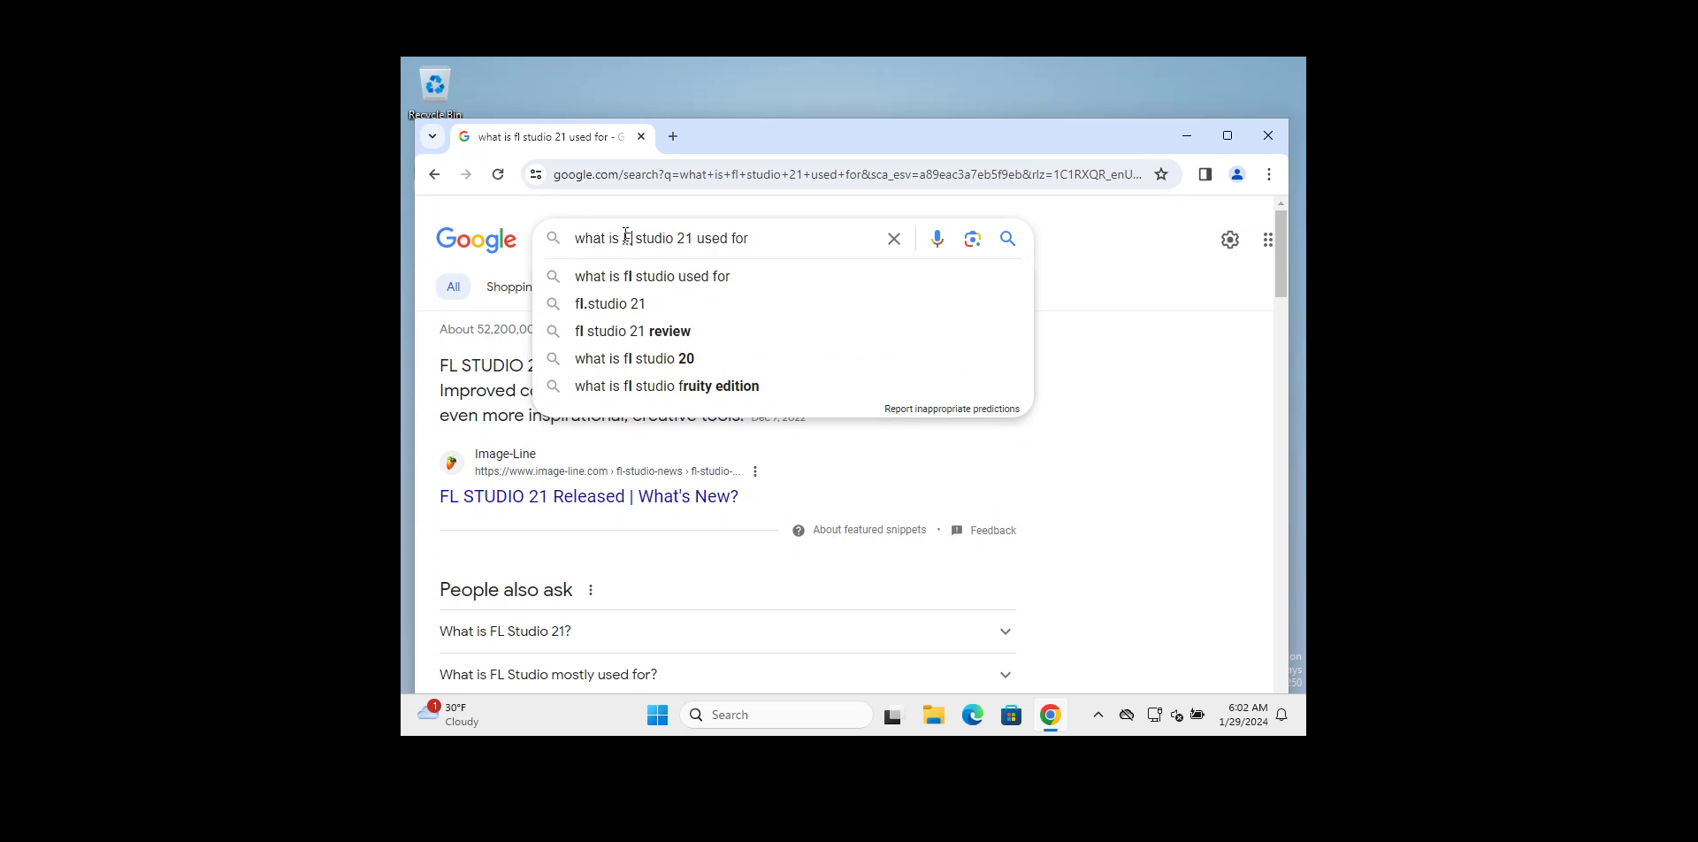
{"action": "type", "text": "FL"}
{"action": "key", "text": "Return"}
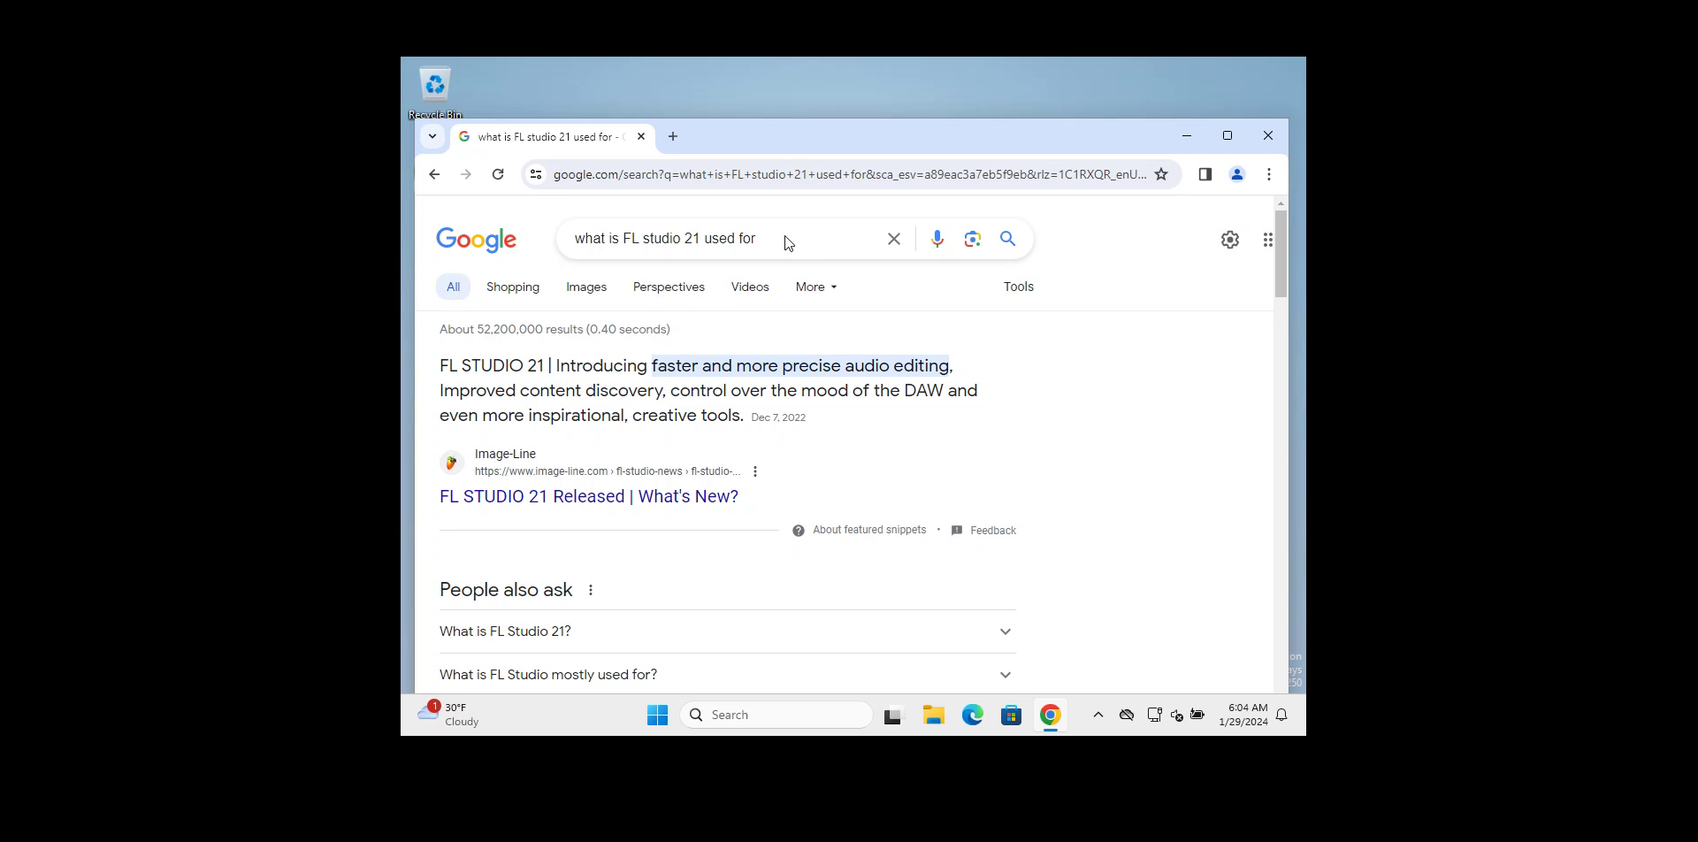
Replace the query with 'Download FL S' and search the 'download fl studio' suggestion
{"action": "left_click_drag", "start_coordinate": [784, 235], "coordinate": [520, 237]}
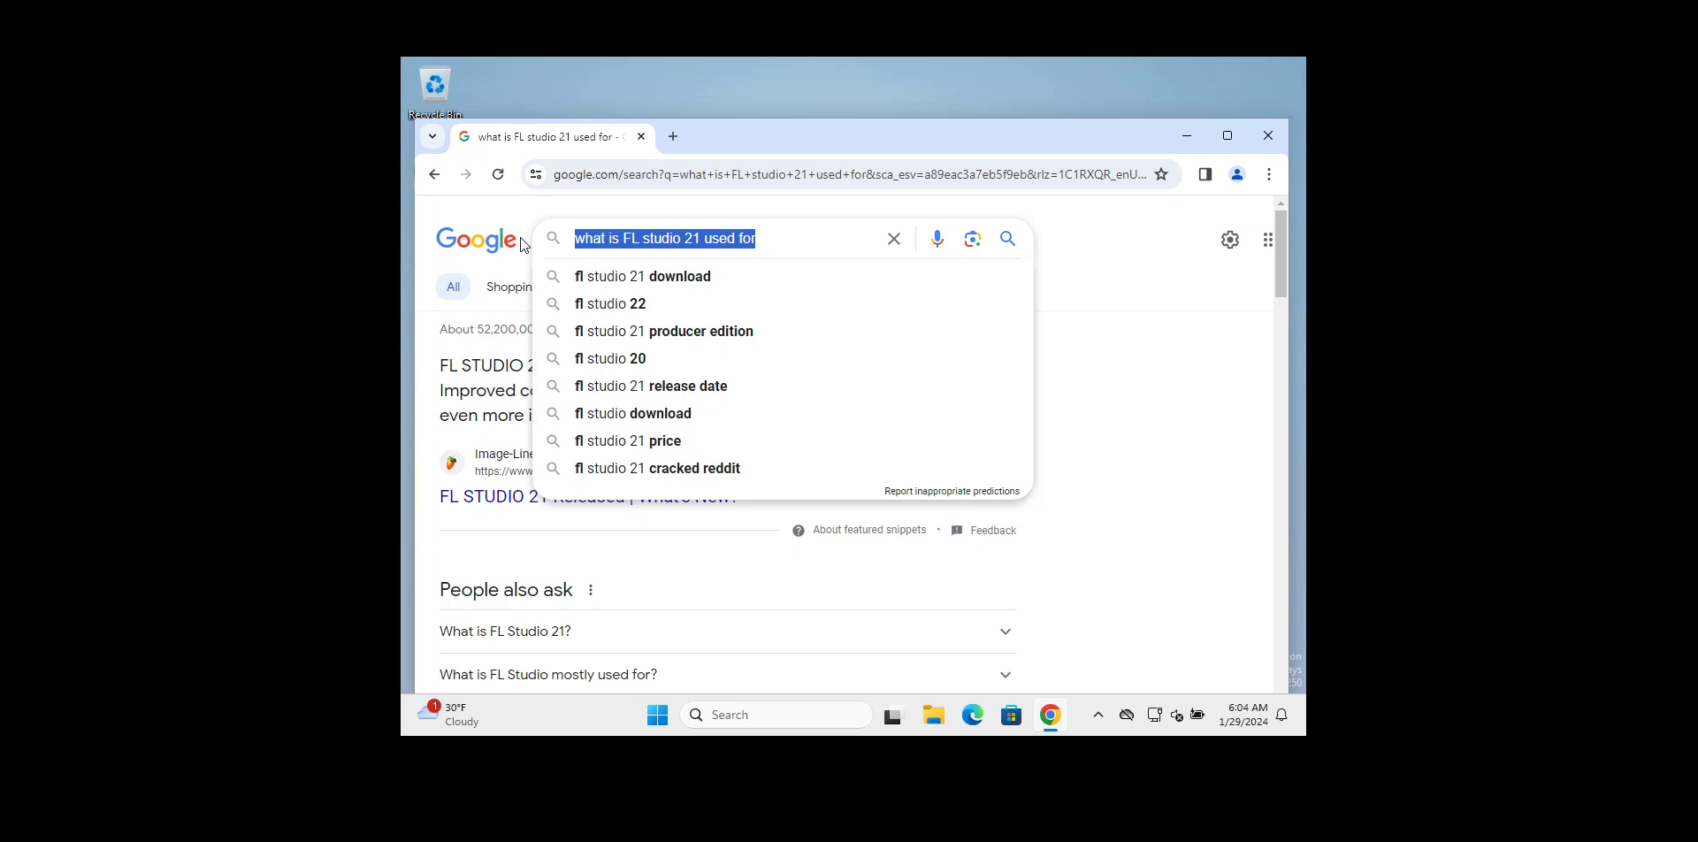
{"action": "key", "text": "BackSpace"}
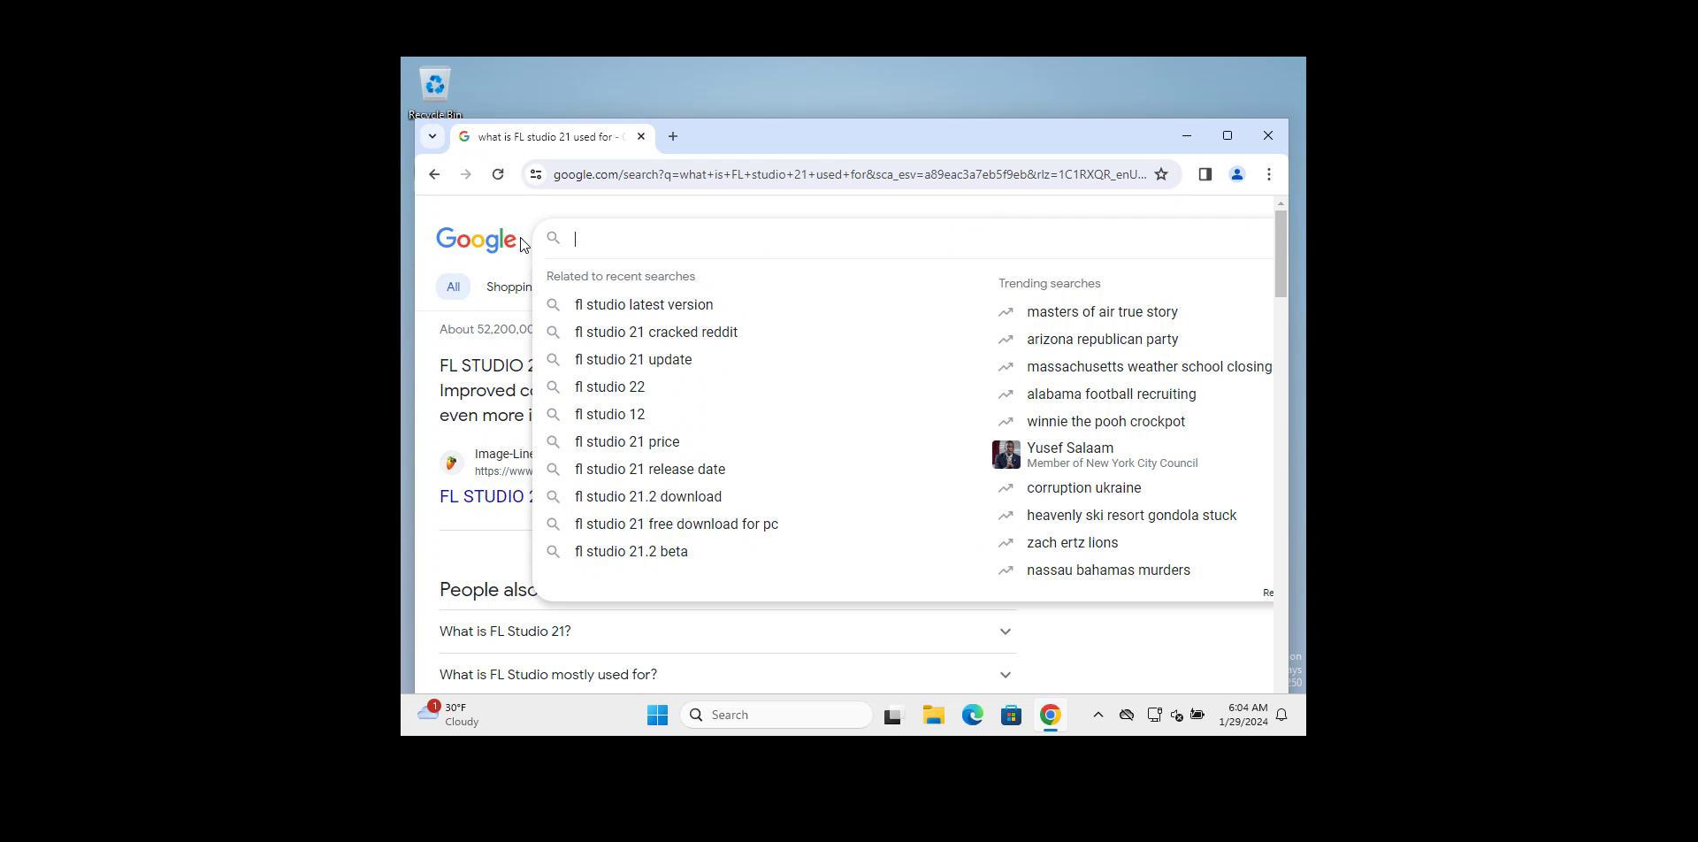
{"action": "type", "text": "Downloa"}
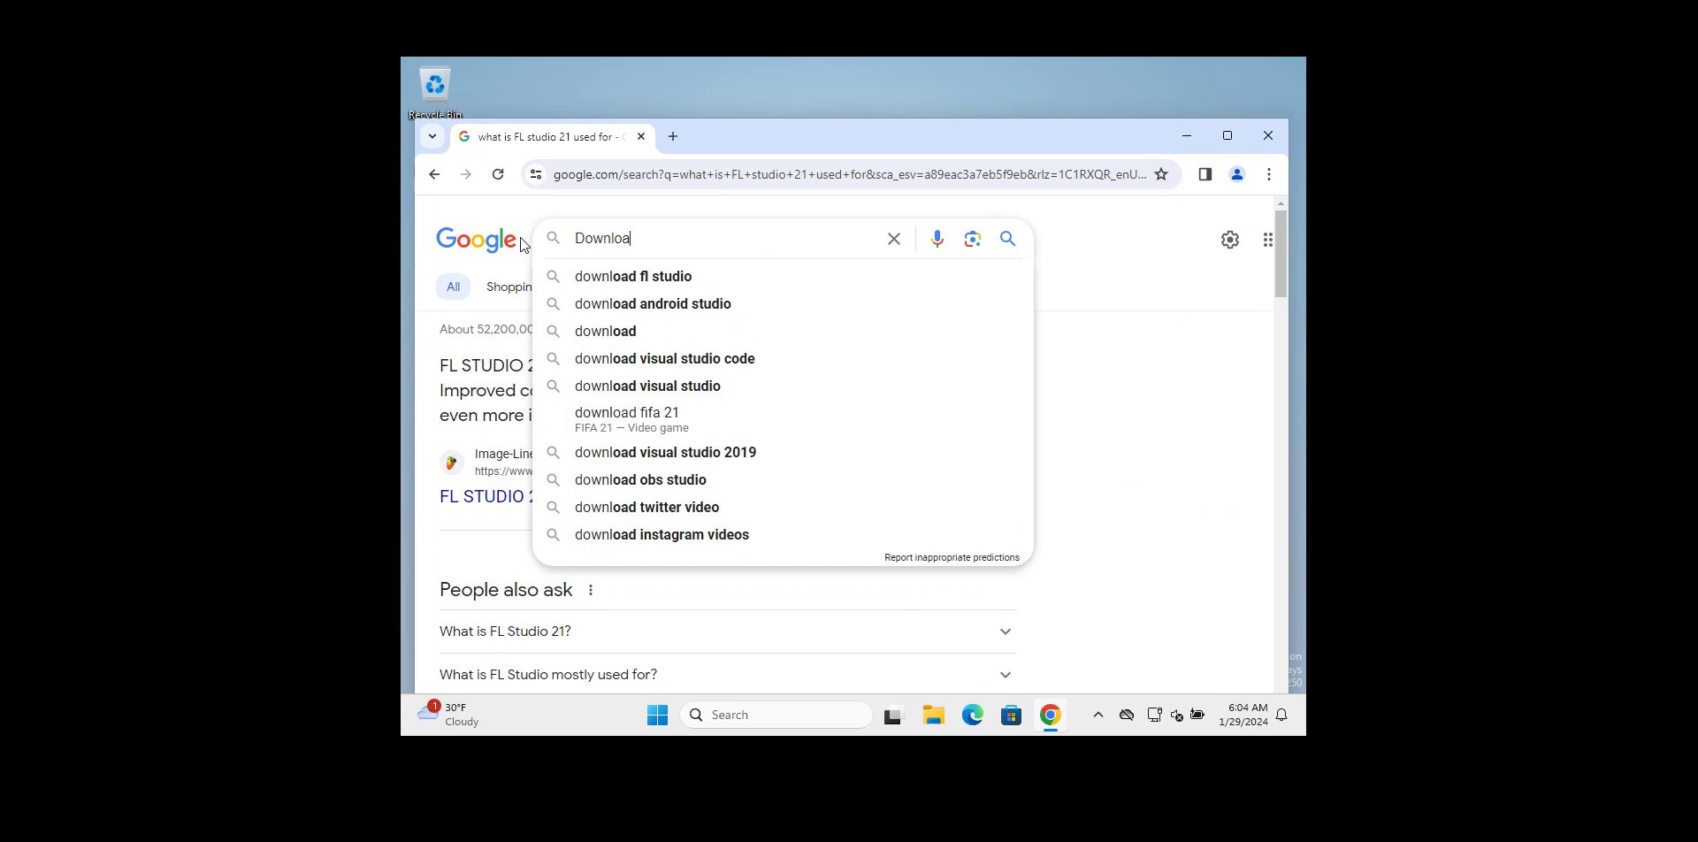
{"action": "type", "text": "d "}
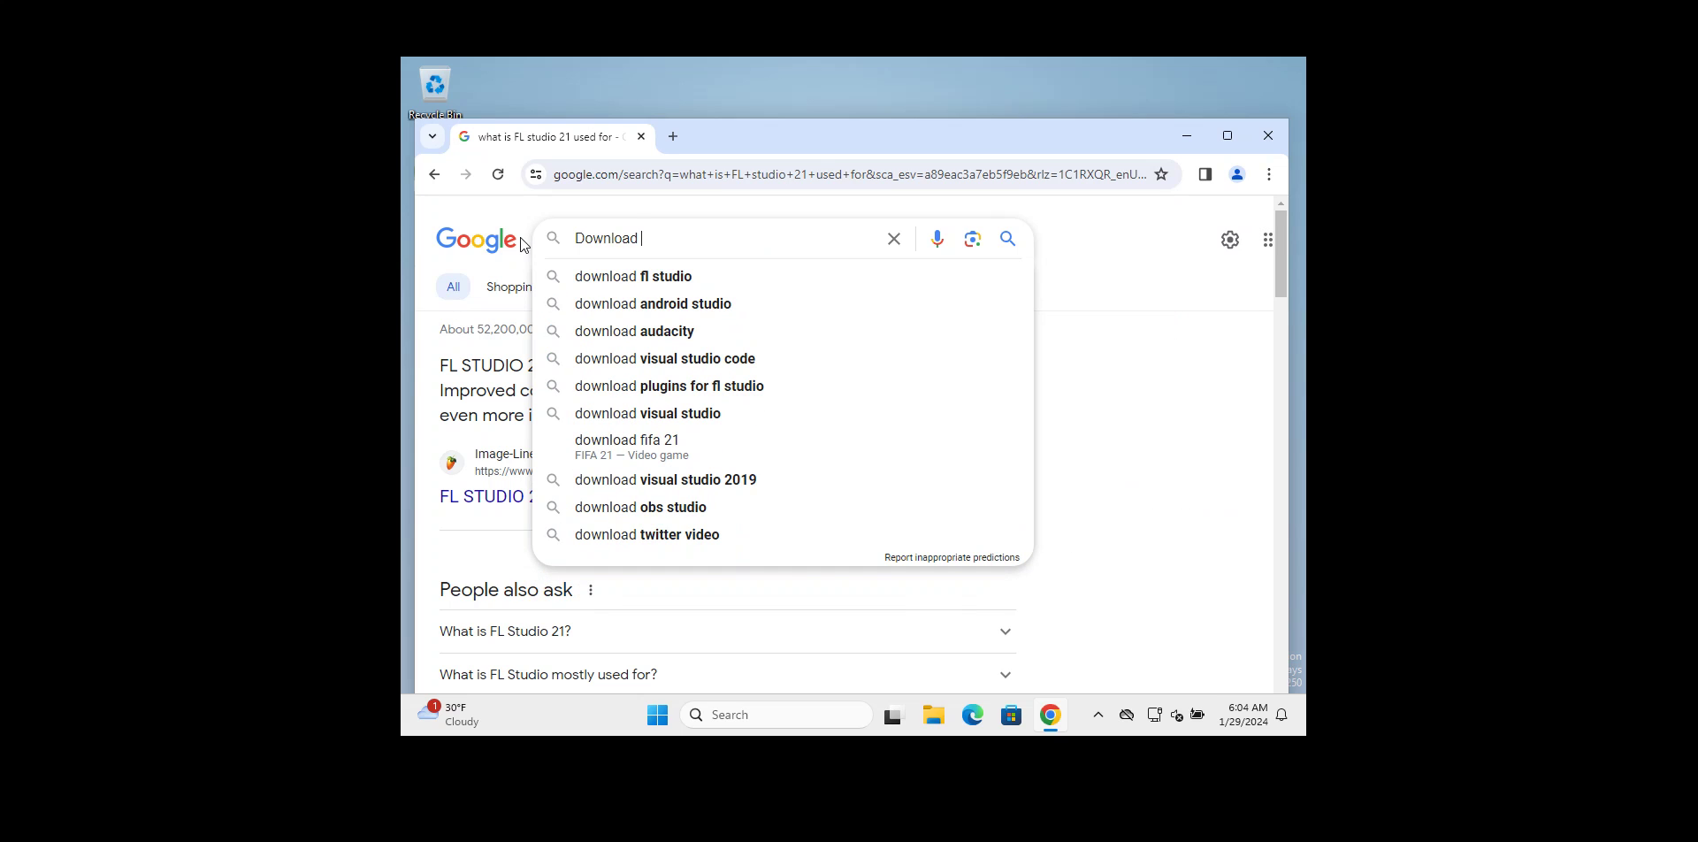
{"action": "type", "text": "FL S"}
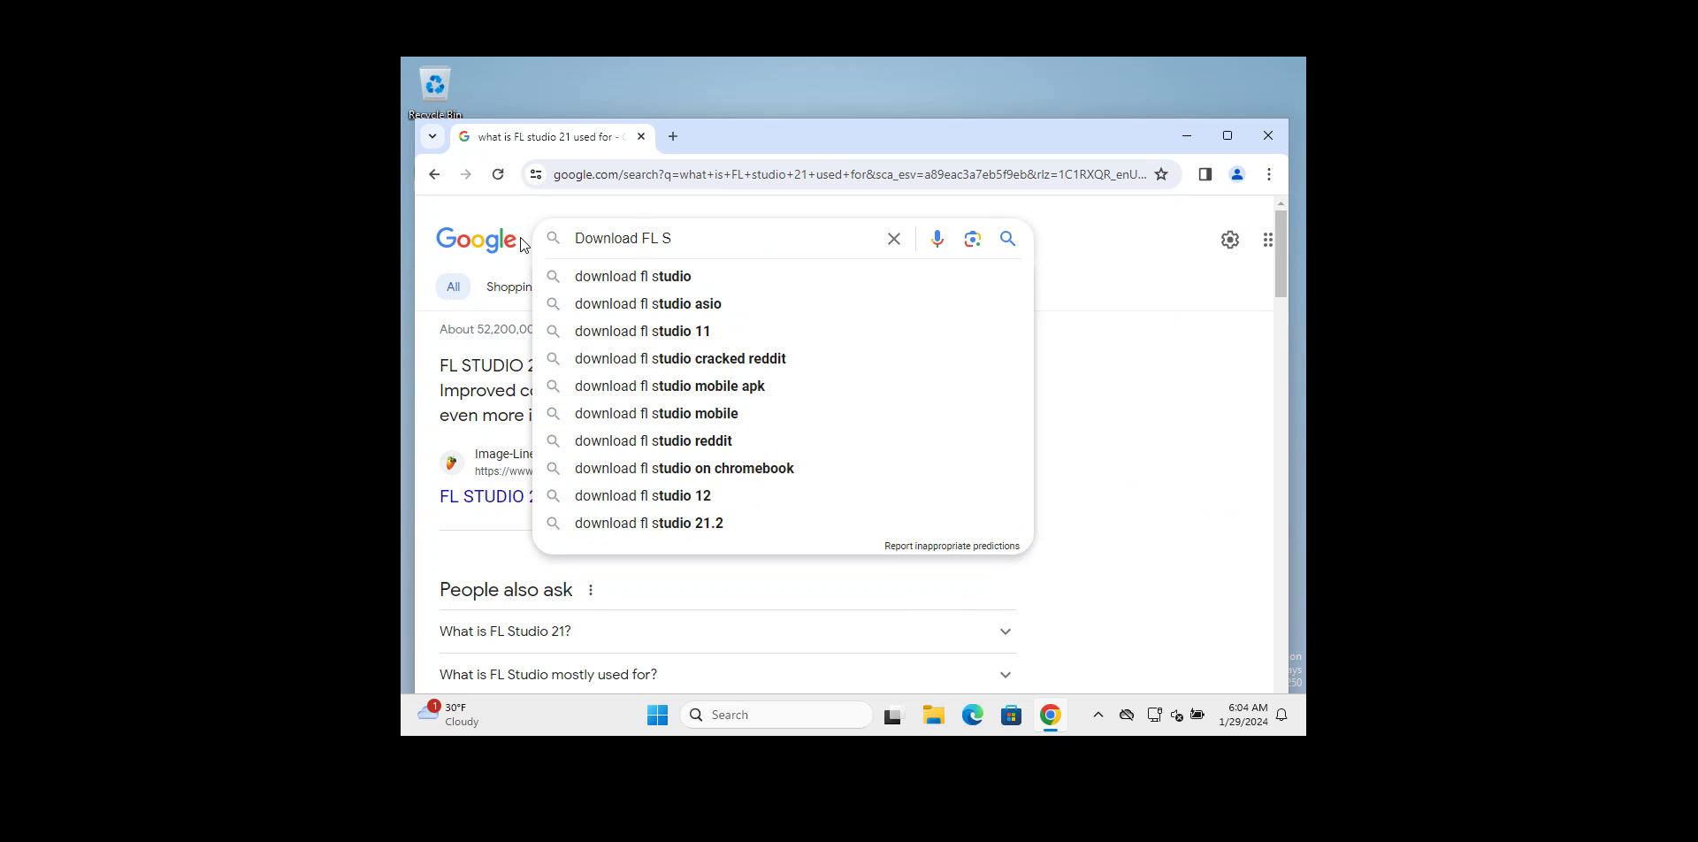
{"action": "left_click", "coordinate": [718, 274]}
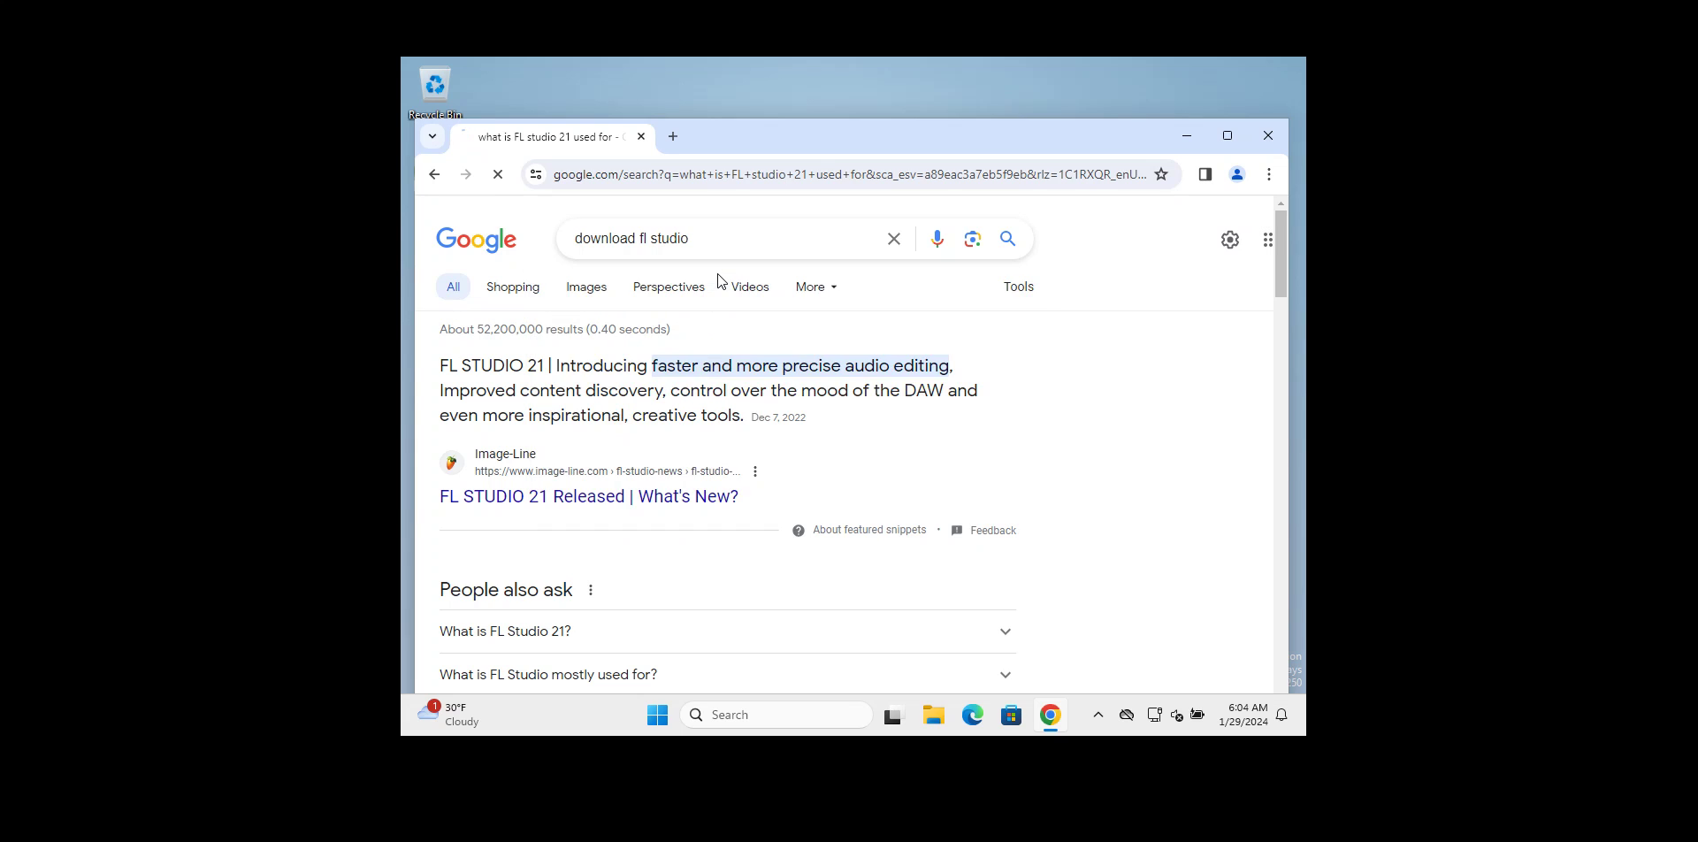
{"action": "left_click", "coordinate": [641, 412]}
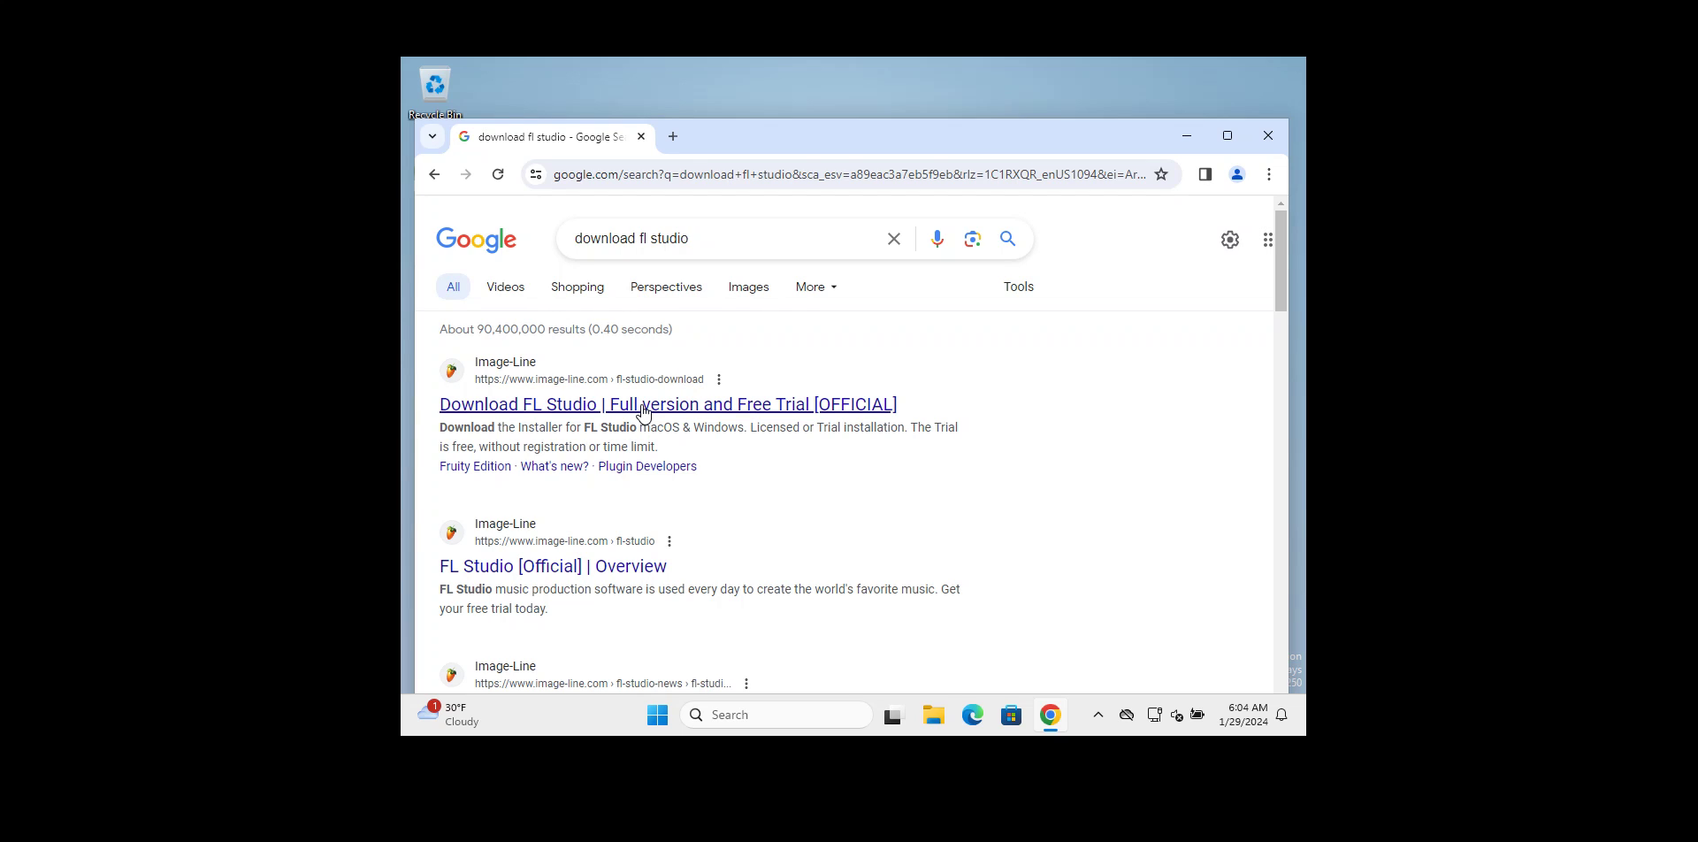
Open Image-Line's official FL Studio download page from the results
{"action": "left_click", "coordinate": [658, 409]}
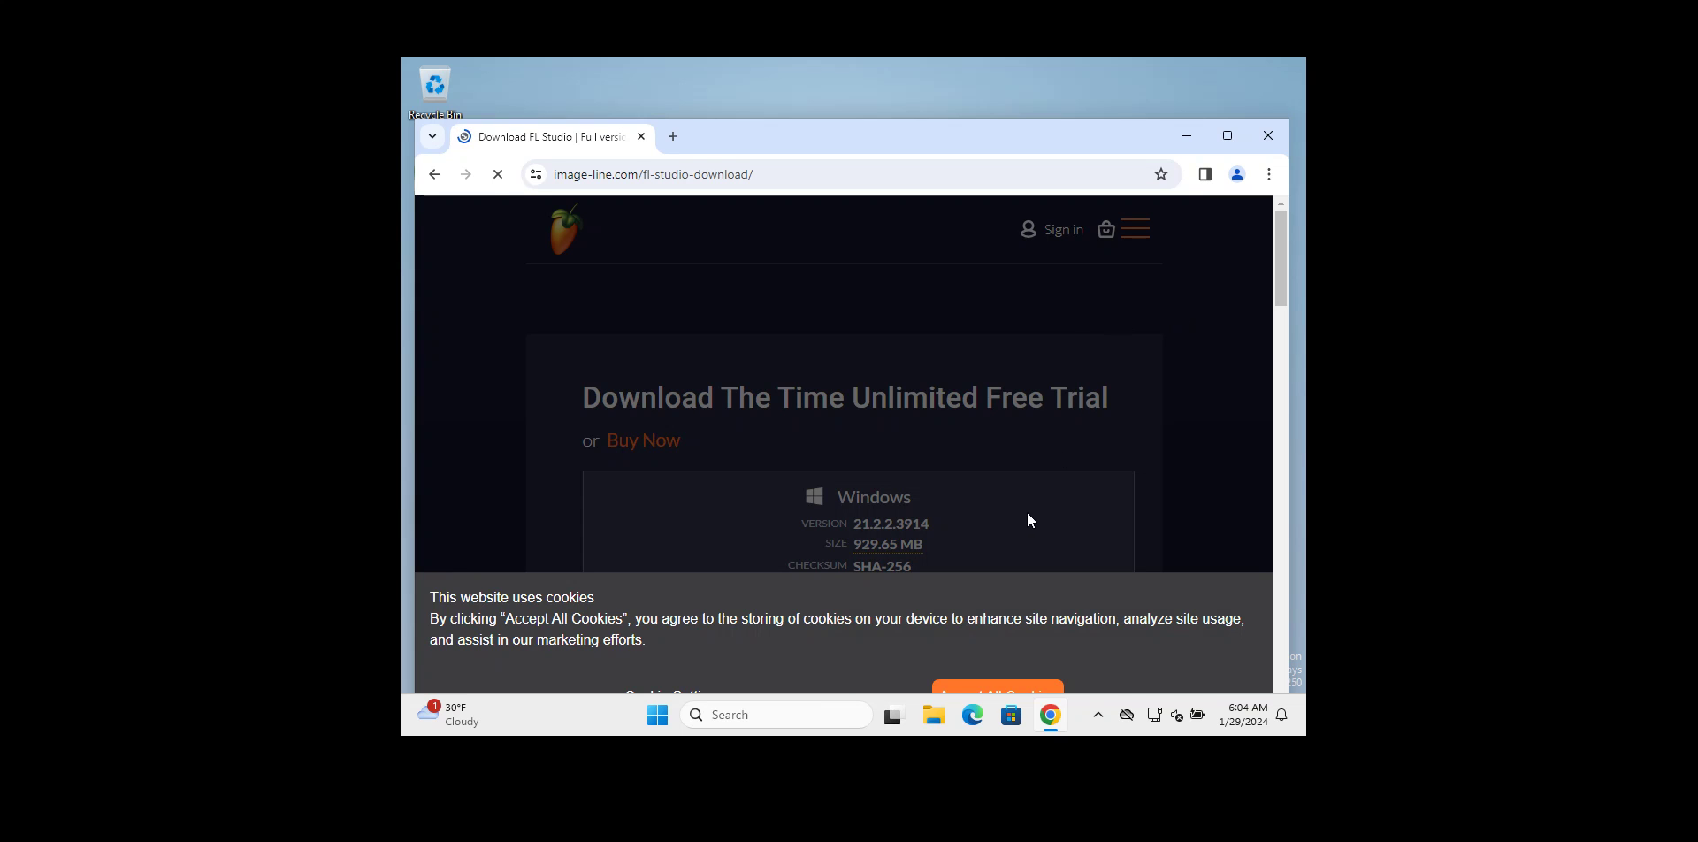
{"action": "scroll", "coordinate": [1034, 506], "scroll_direction": "down", "scroll_amount": 3}
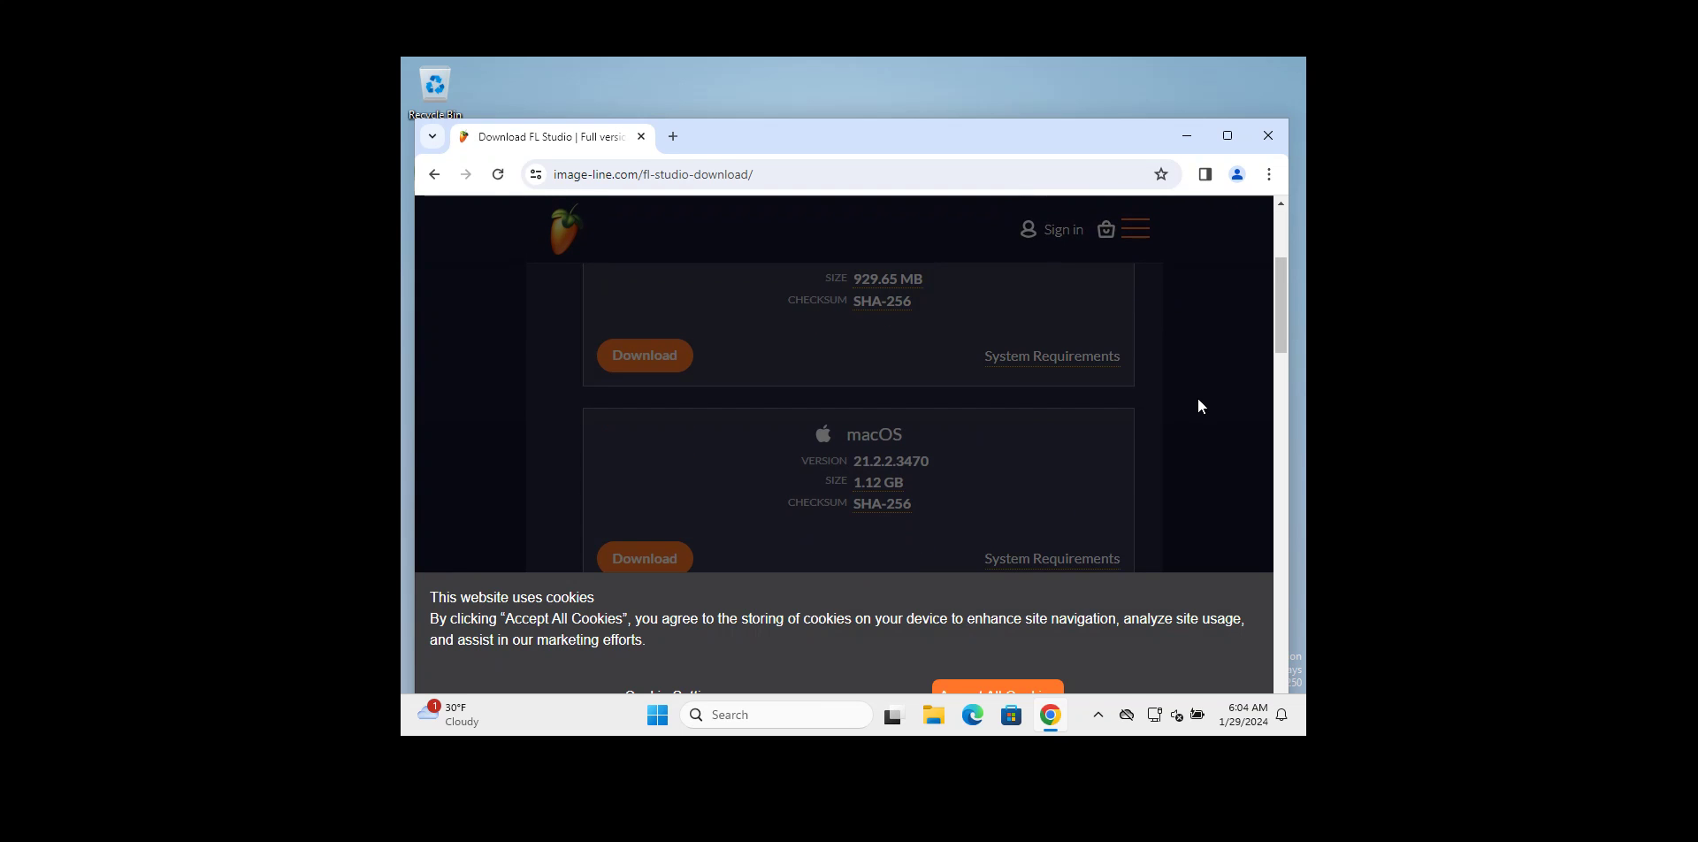
{"action": "scroll", "coordinate": [1165, 444], "scroll_direction": "up", "scroll_amount": 1}
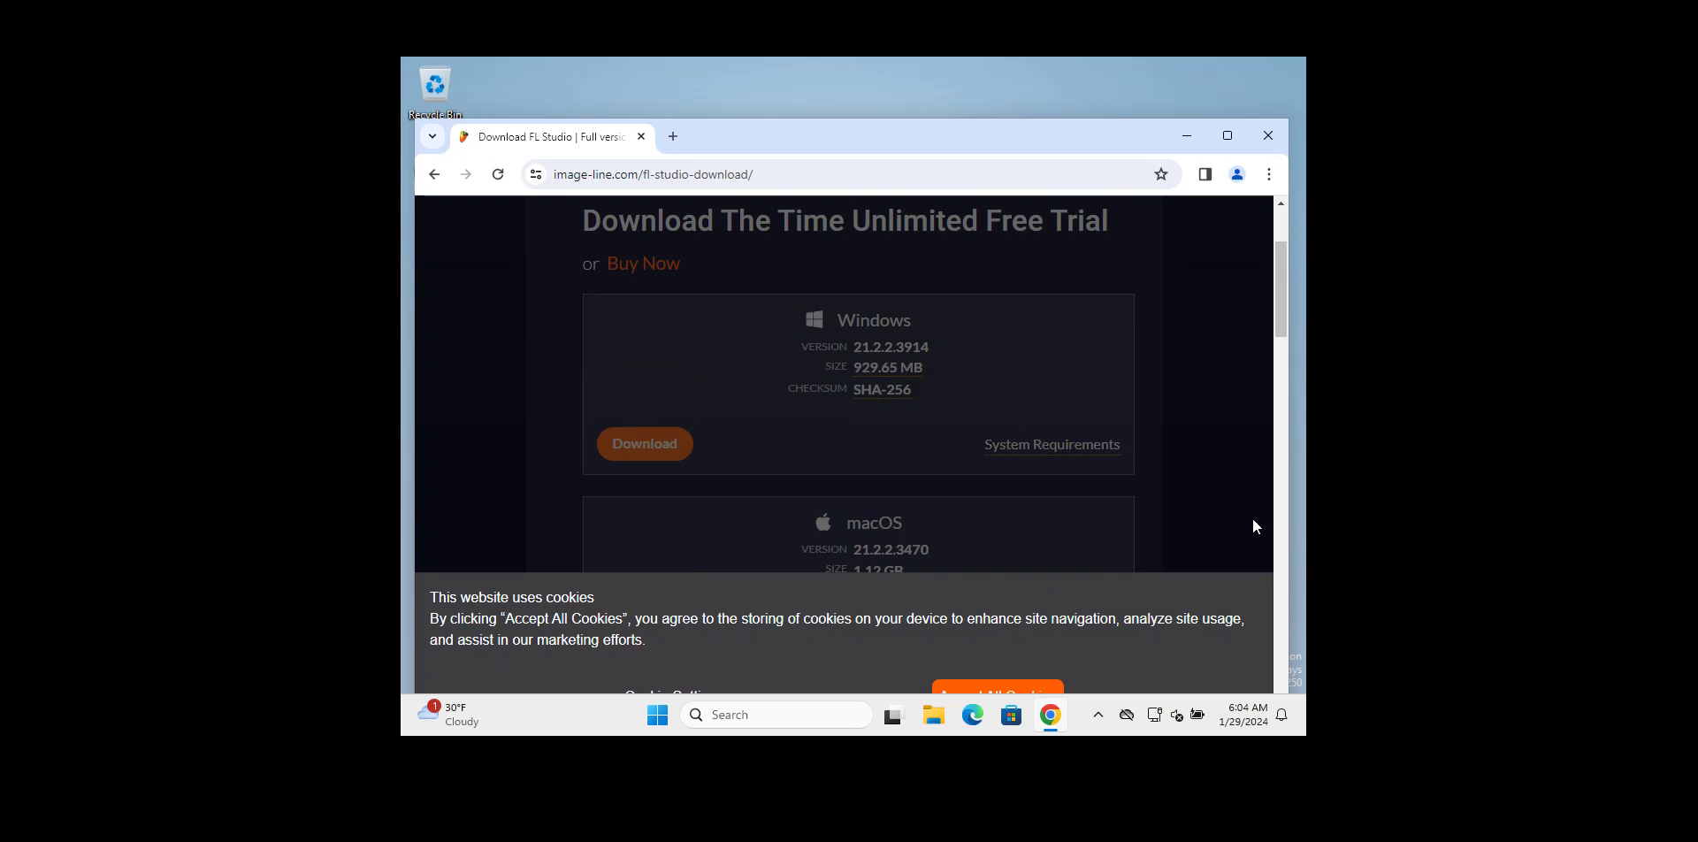
Accept all cookies and review the Windows 21.2.2.3914 and macOS 21.2.2.3470 trial downloads
{"action": "left_click", "coordinate": [1017, 687]}
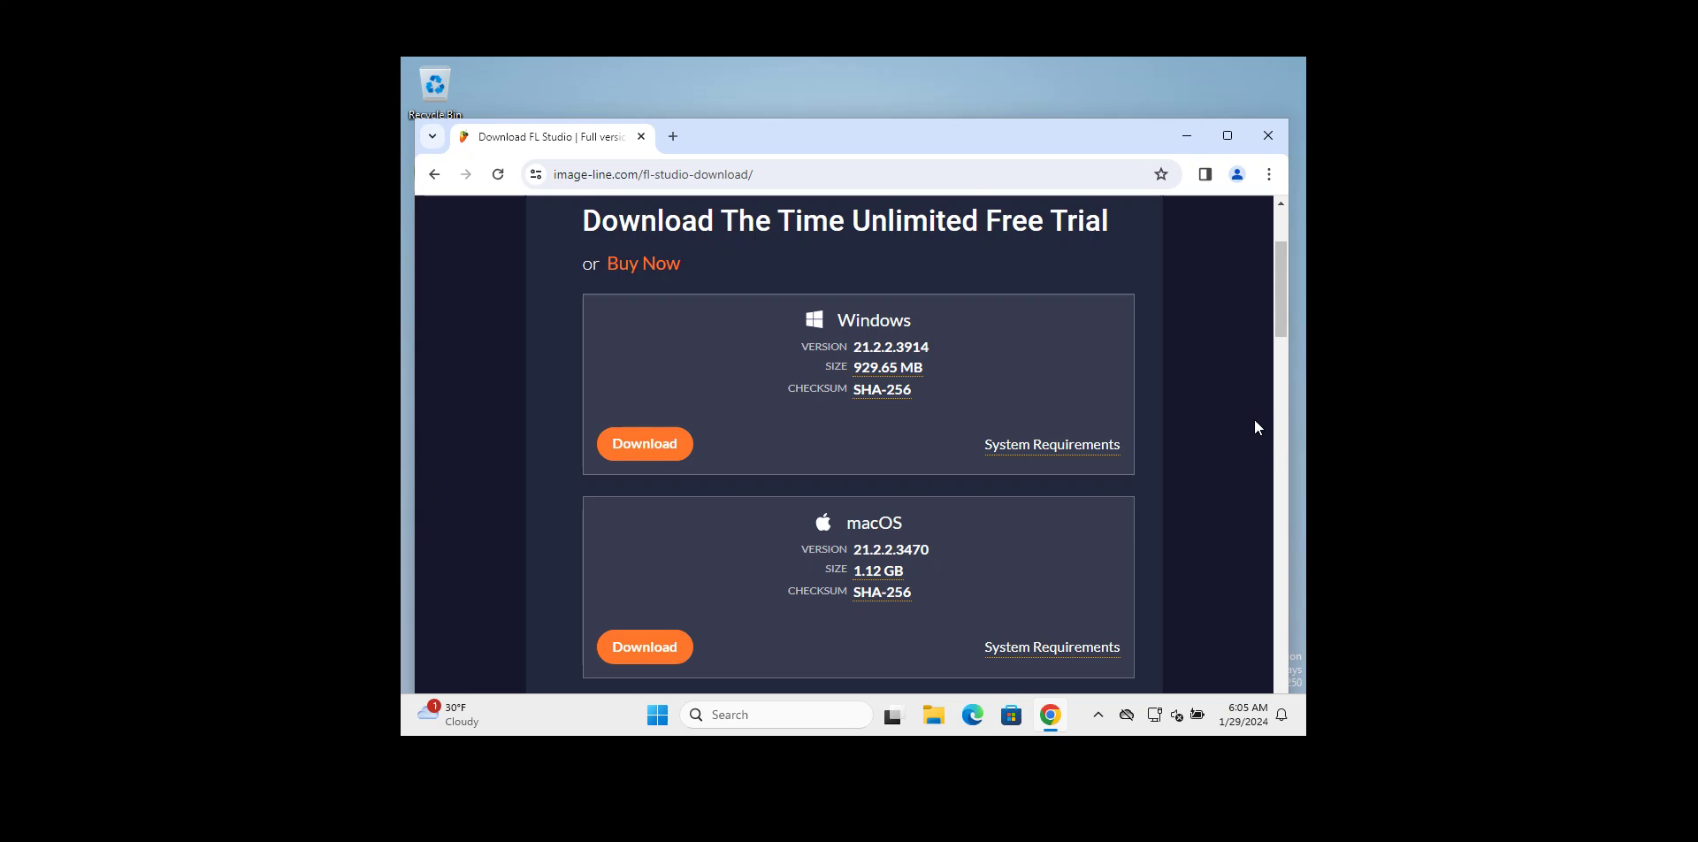
{"action": "scroll", "coordinate": [1255, 420], "scroll_direction": "down", "scroll_amount": 4}
{"action": "scroll", "coordinate": [1255, 420], "scroll_direction": "up", "scroll_amount": 6}
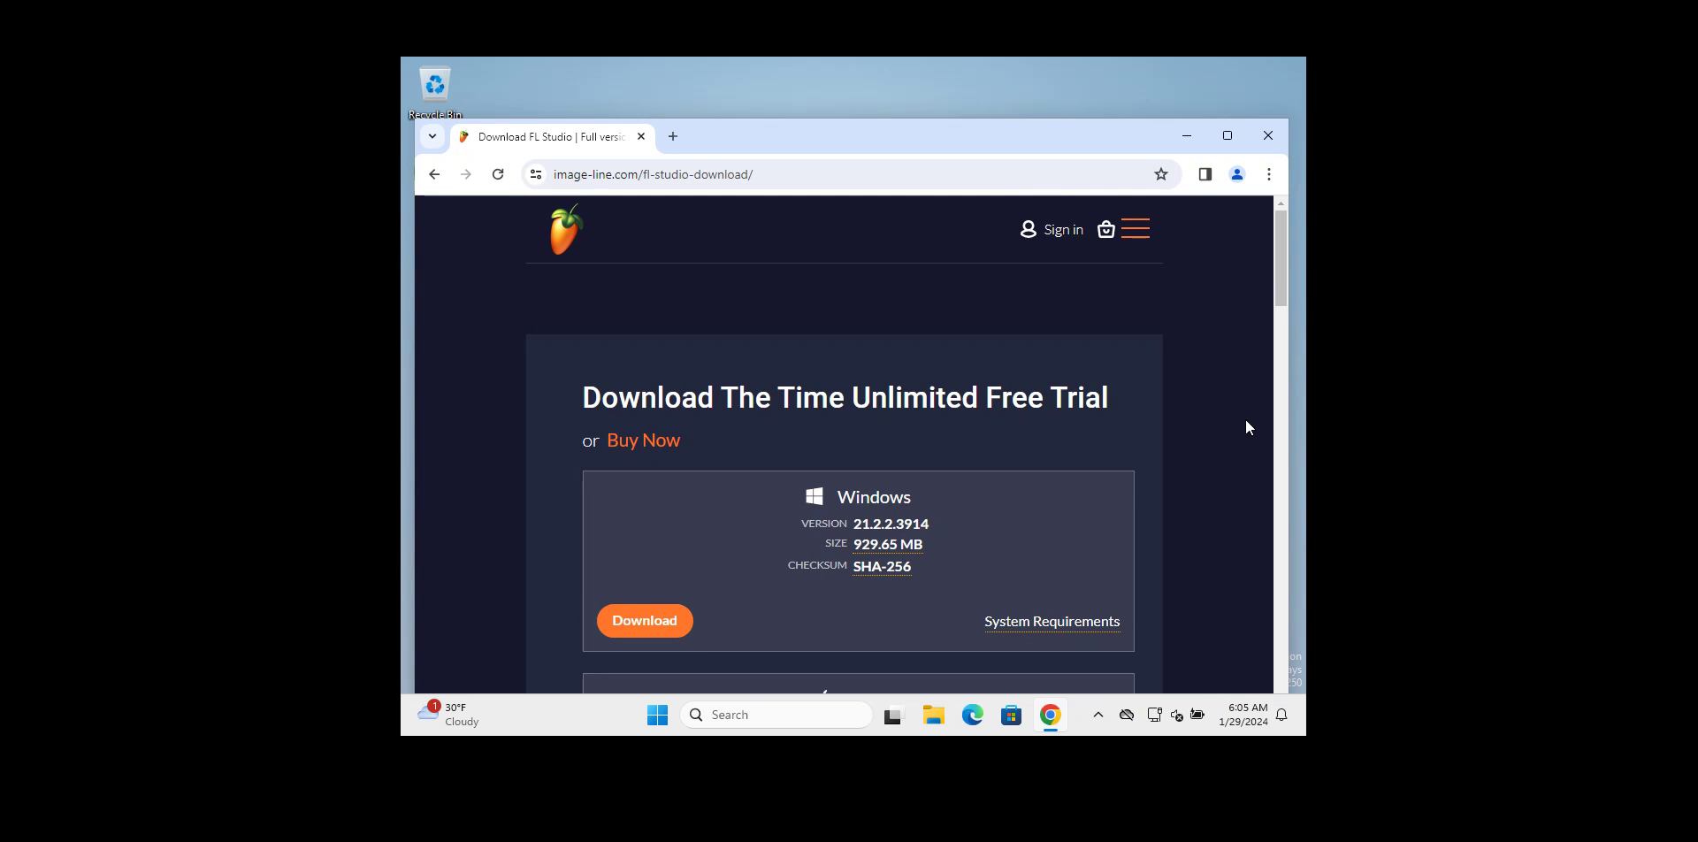
{"action": "scroll", "coordinate": [1210, 359], "scroll_direction": "down", "scroll_amount": 3}
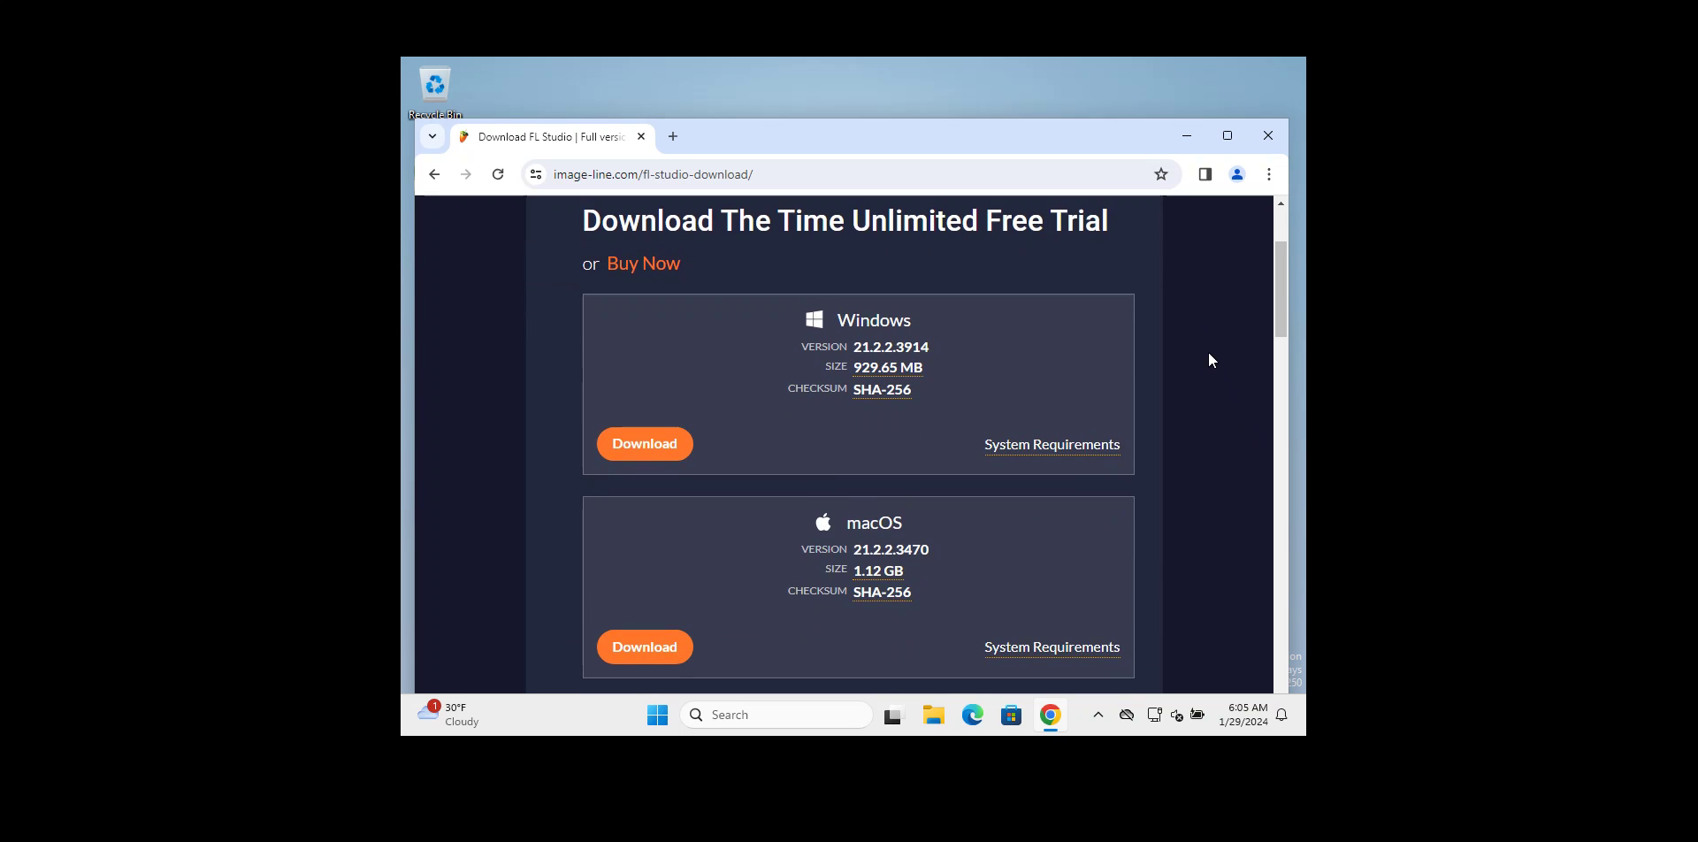
{"action": "scroll", "coordinate": [1208, 390], "scroll_direction": "up", "scroll_amount": 1}
{"action": "scroll", "coordinate": [1205, 382], "scroll_direction": "up", "scroll_amount": 1}
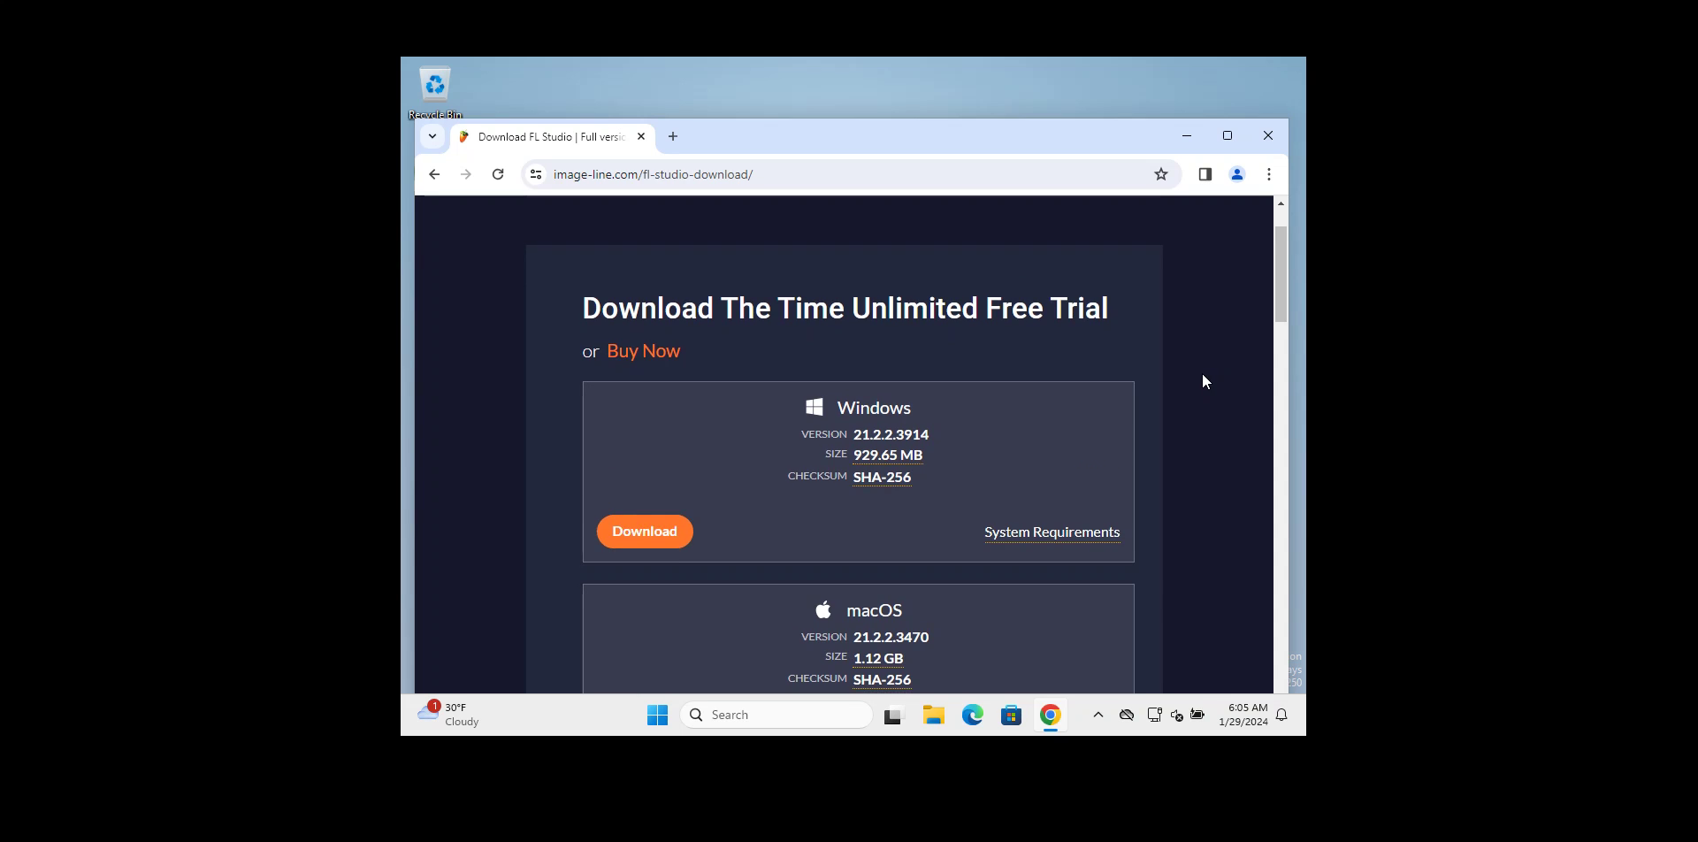
{"action": "scroll", "coordinate": [1203, 380], "scroll_direction": "down", "scroll_amount": 5}
{"action": "scroll", "coordinate": [1205, 382], "scroll_direction": "up", "scroll_amount": 5}
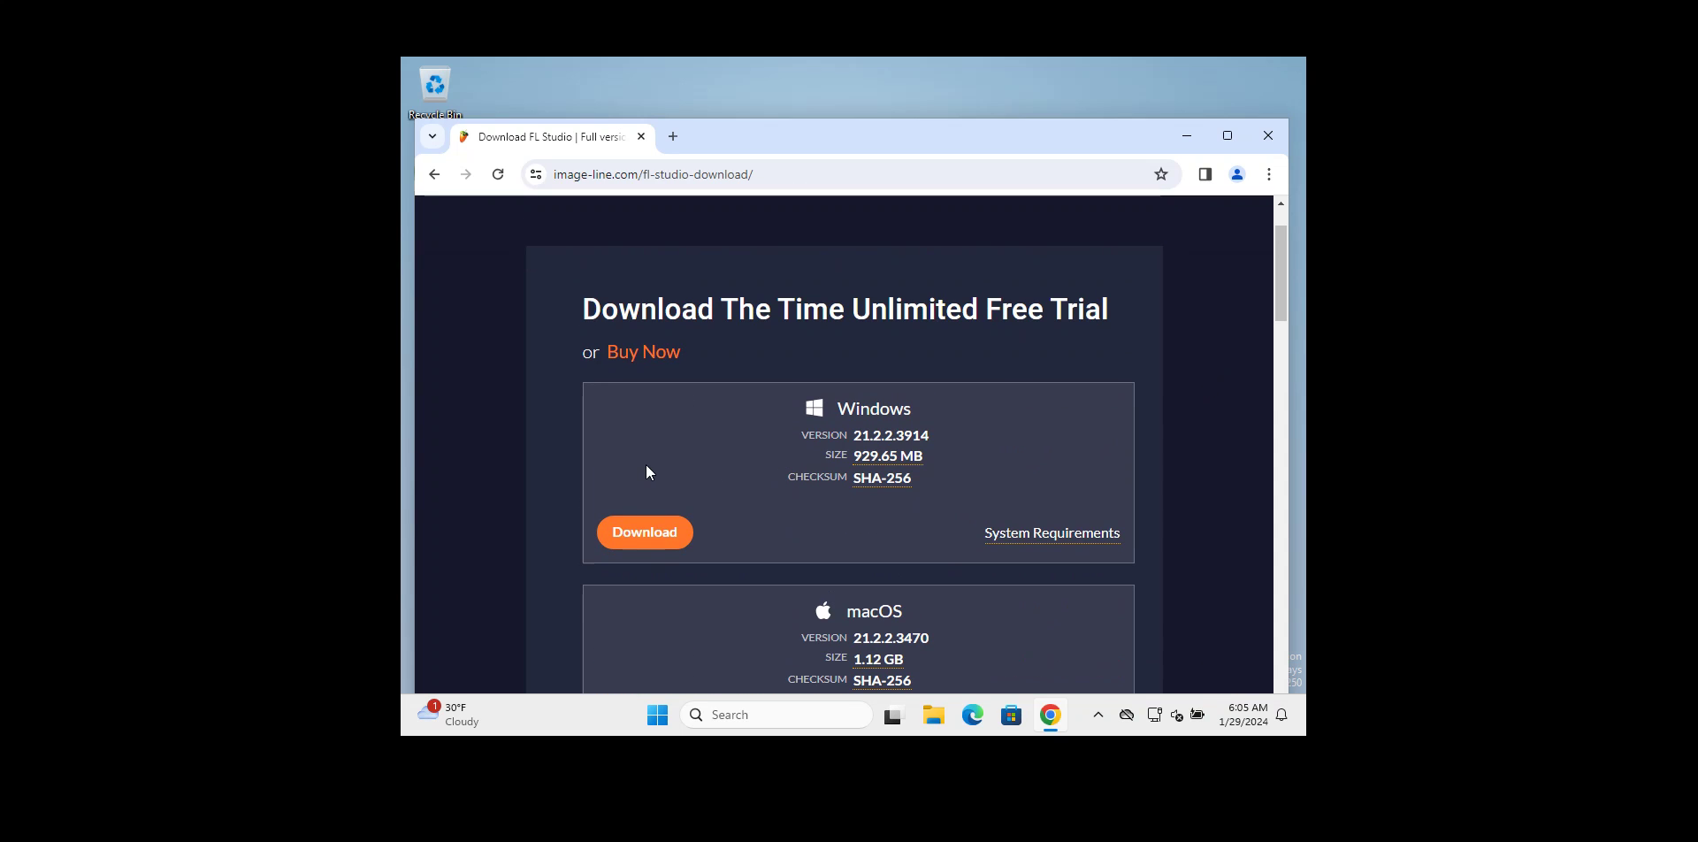
{"action": "scroll", "coordinate": [1150, 399], "scroll_direction": "down", "scroll_amount": 2}
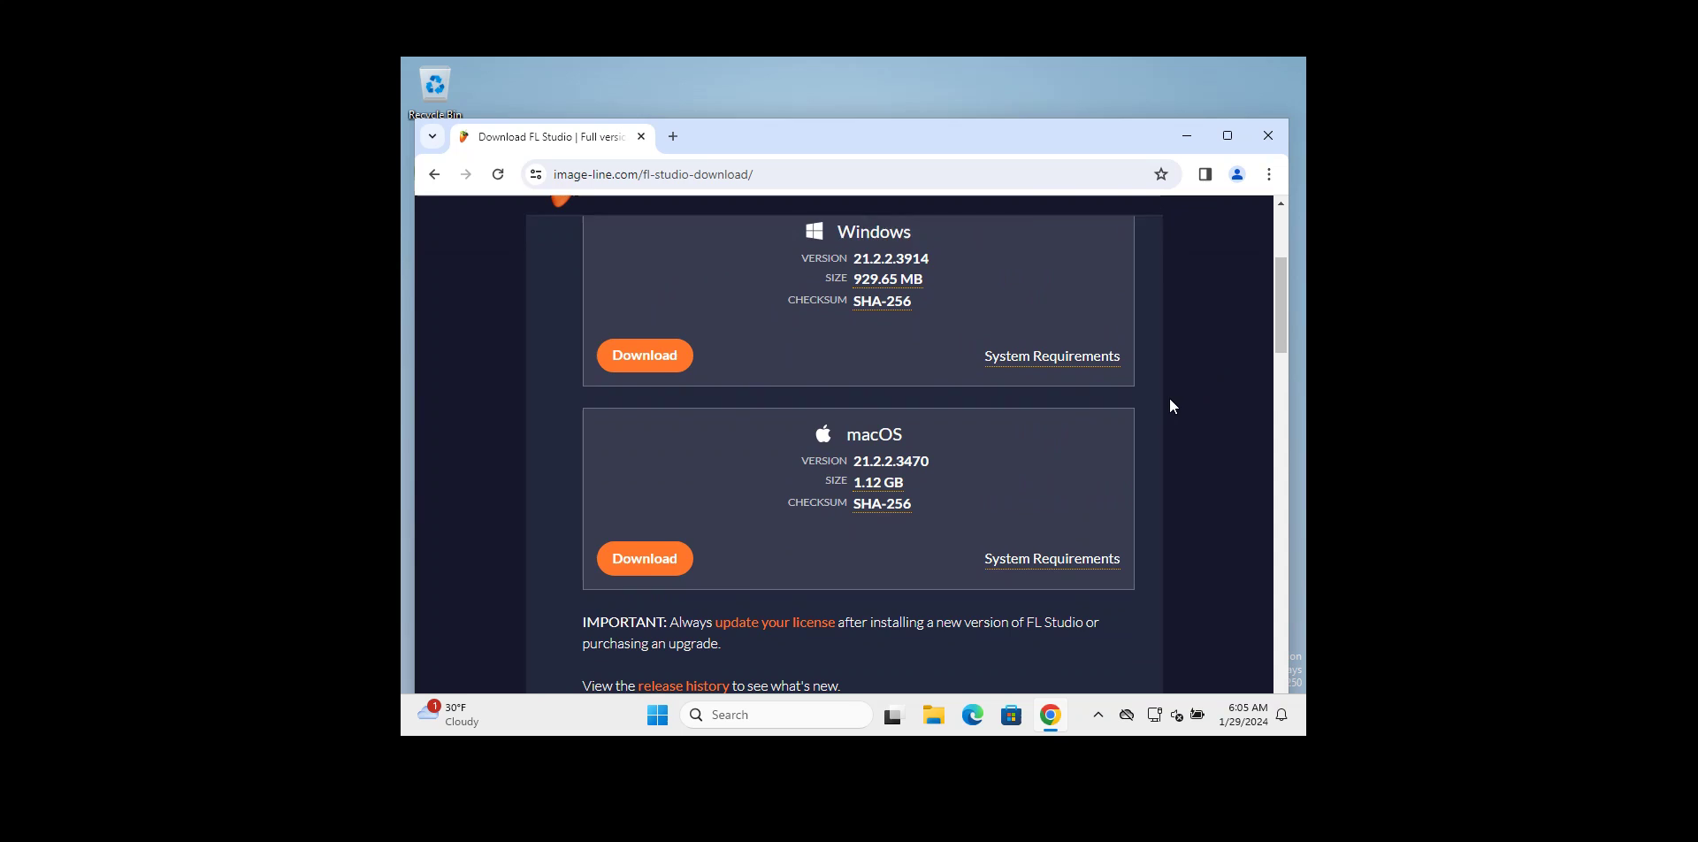
{"action": "scroll", "coordinate": [1159, 479], "scroll_direction": "up", "scroll_amount": 3}
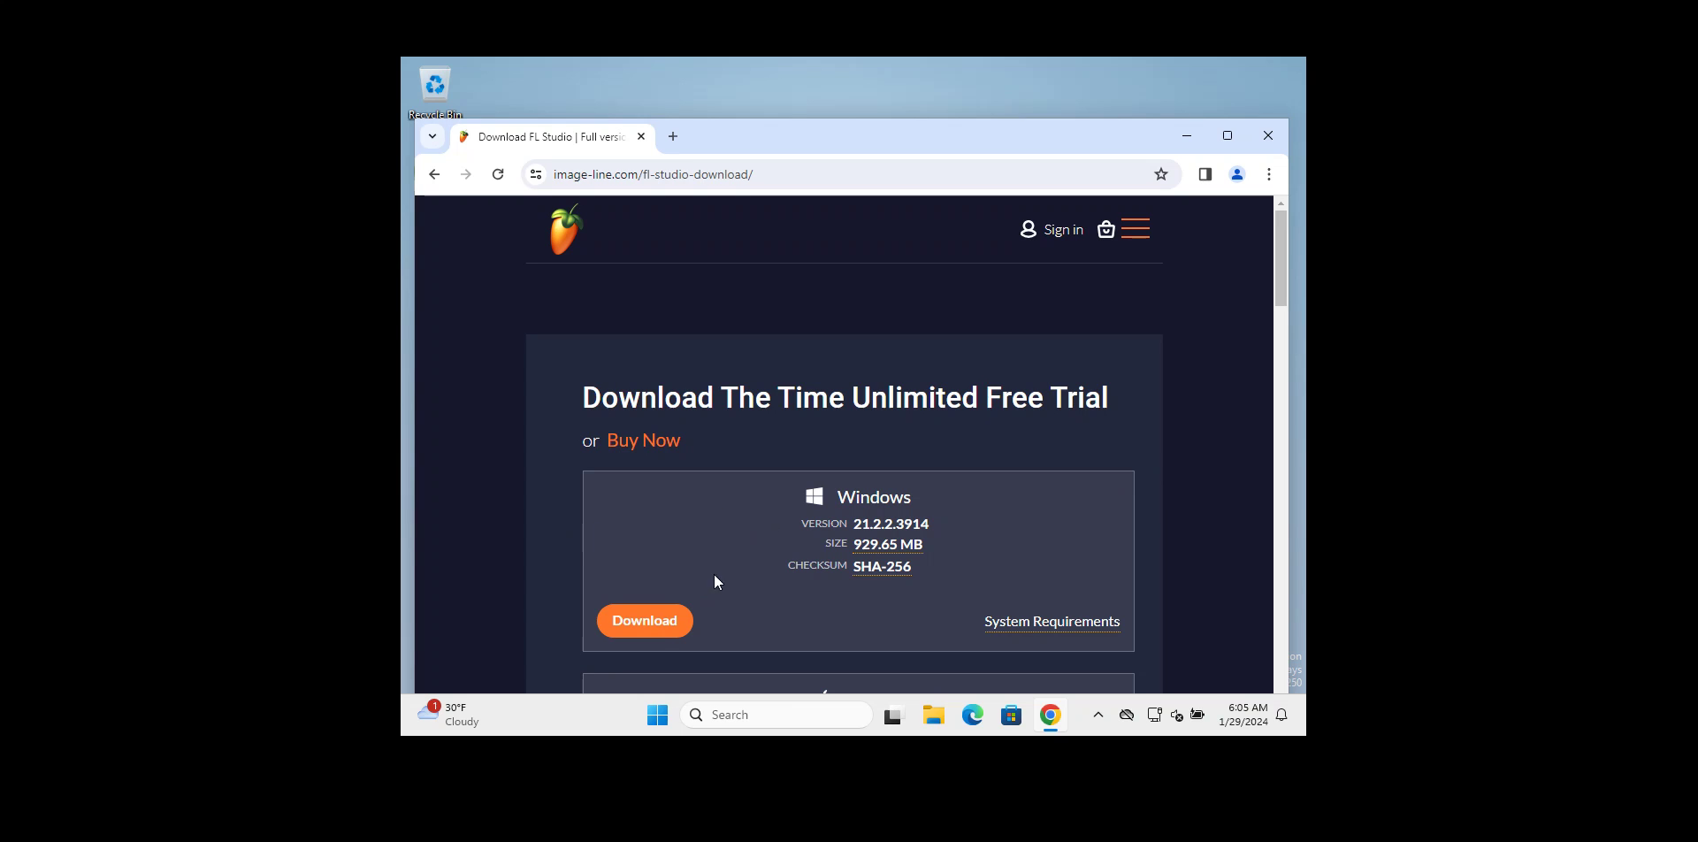
Download the Windows installer flstudio_win64_21.2.2.3914.exe, dismissing the survey and checking progress
{"action": "left_click", "coordinate": [668, 617]}
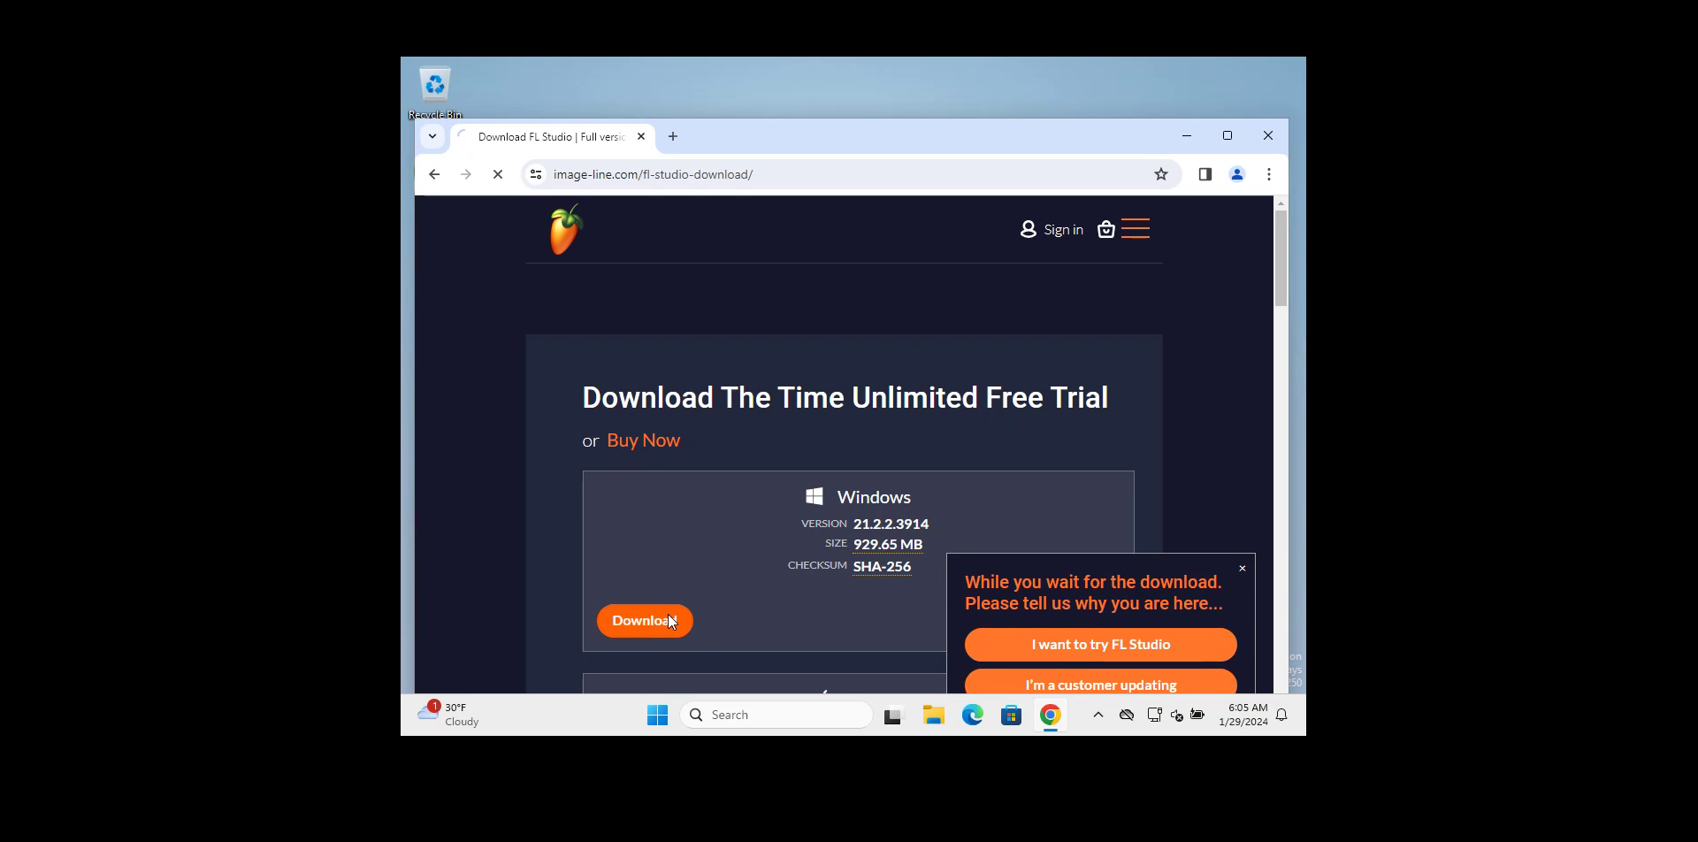
{"action": "left_click", "coordinate": [1243, 570]}
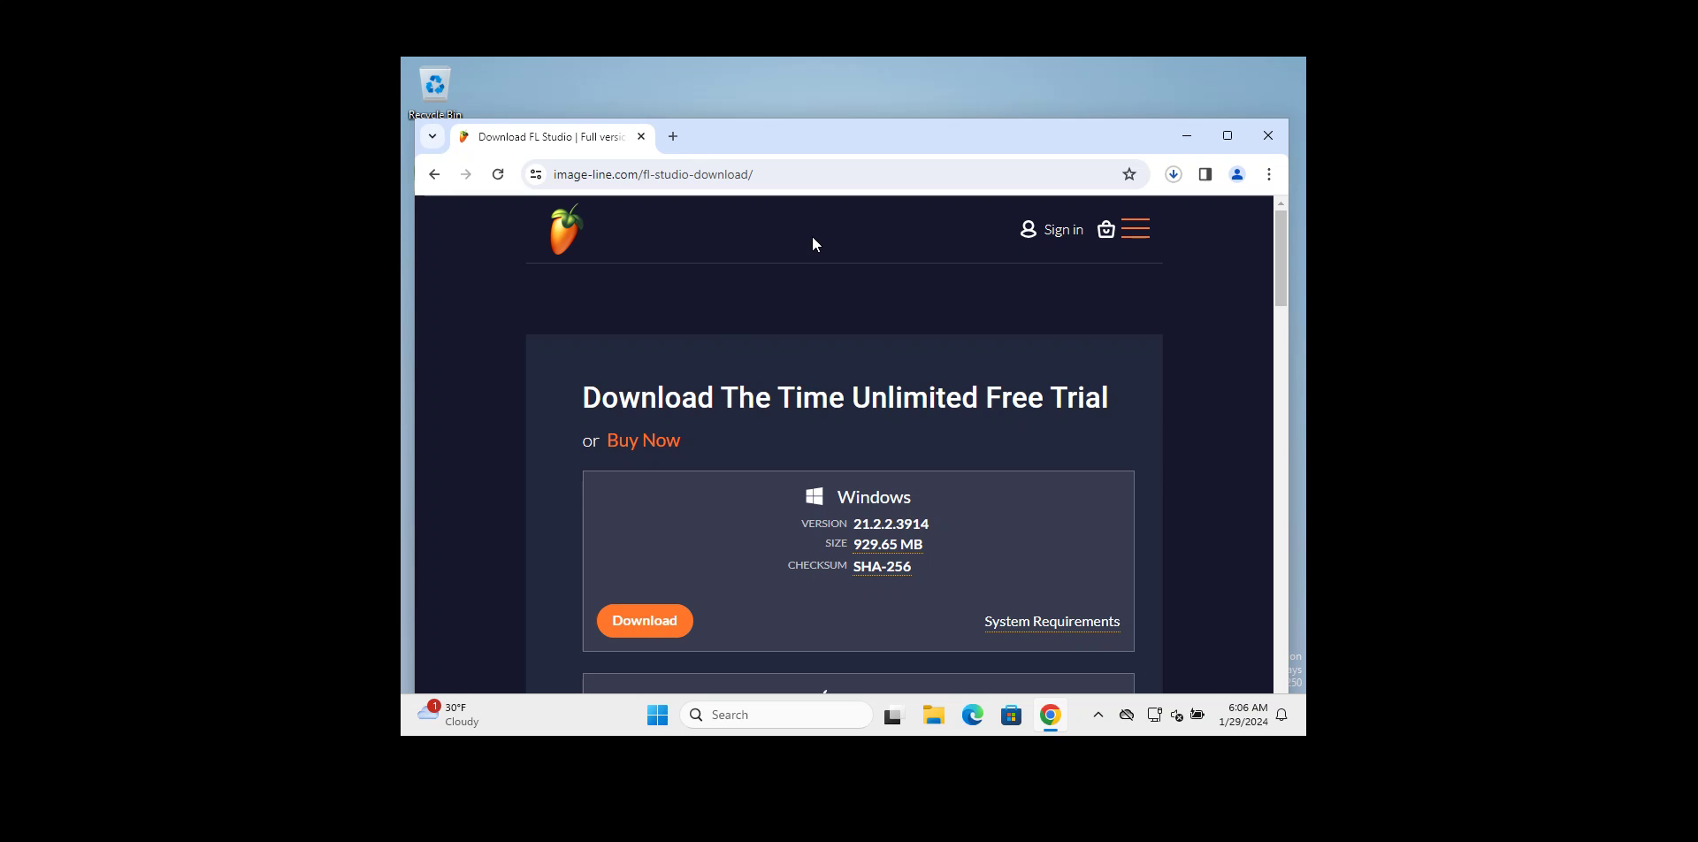
{"action": "left_click", "coordinate": [1173, 174]}
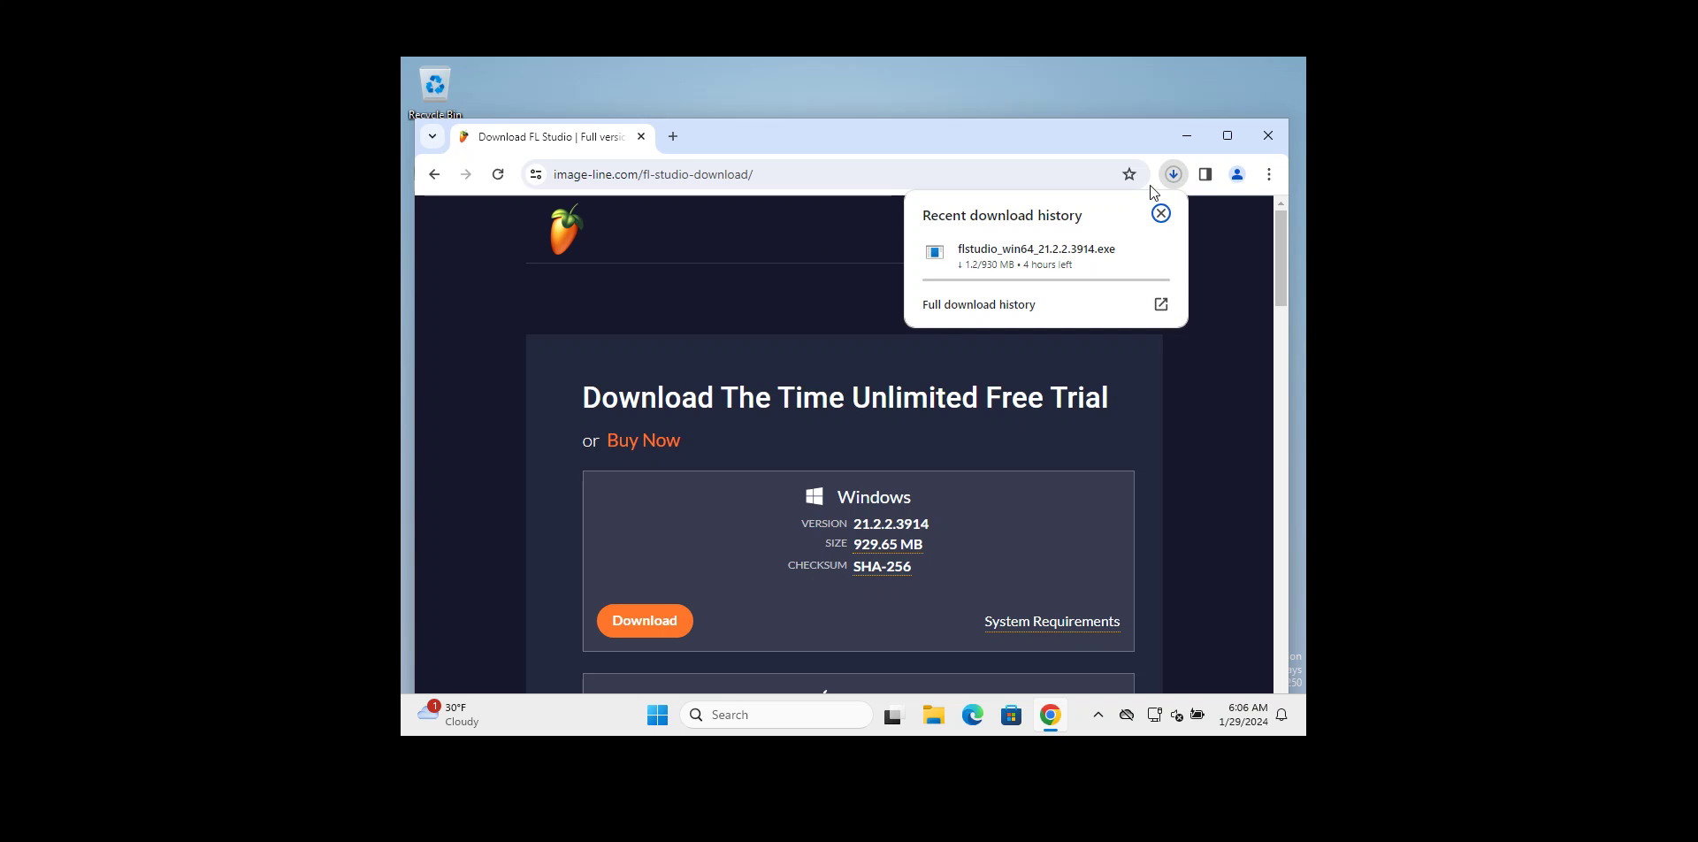
{"action": "mouse_move", "coordinate": [1008, 265]}
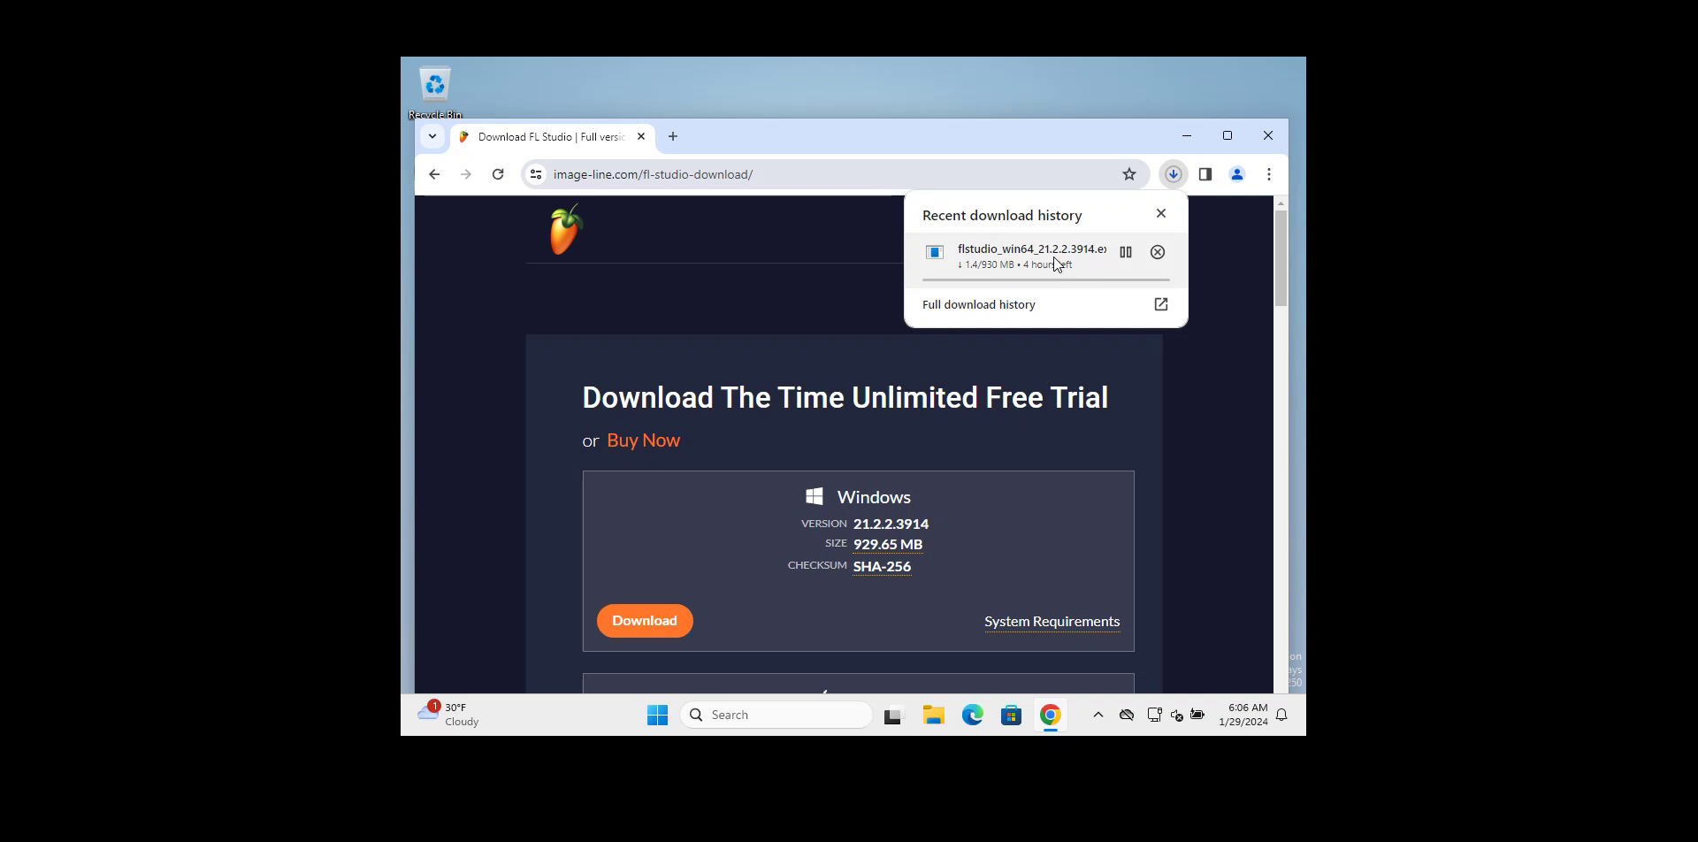
{"action": "left_click", "coordinate": [1237, 319]}
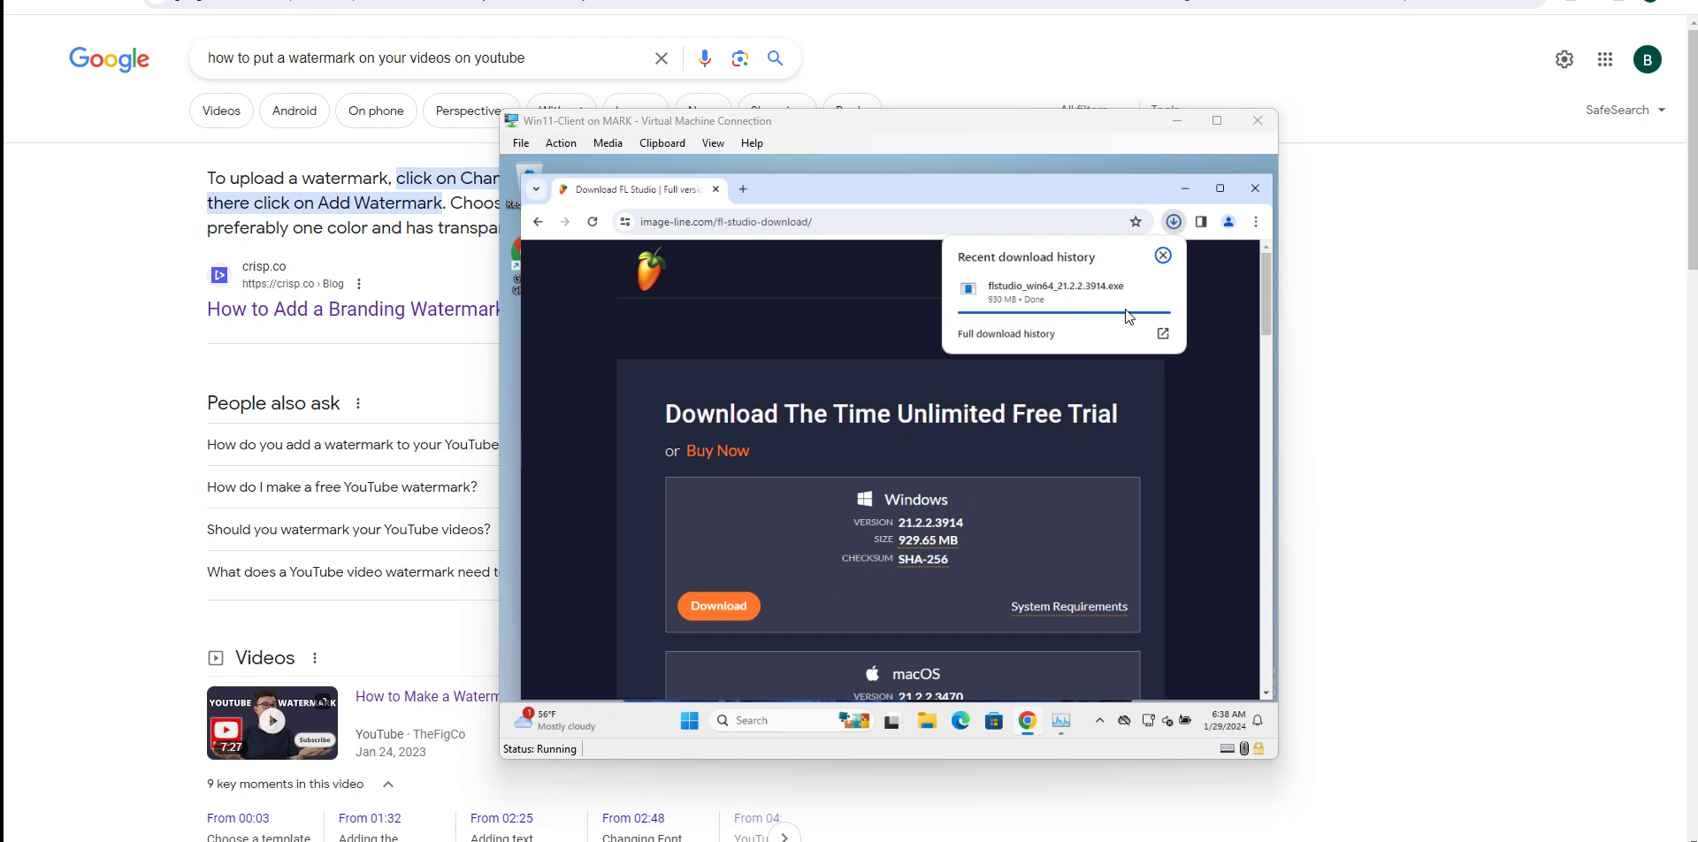
Put the virtual machine window into full-screen view
{"action": "left_click", "coordinate": [1218, 121]}
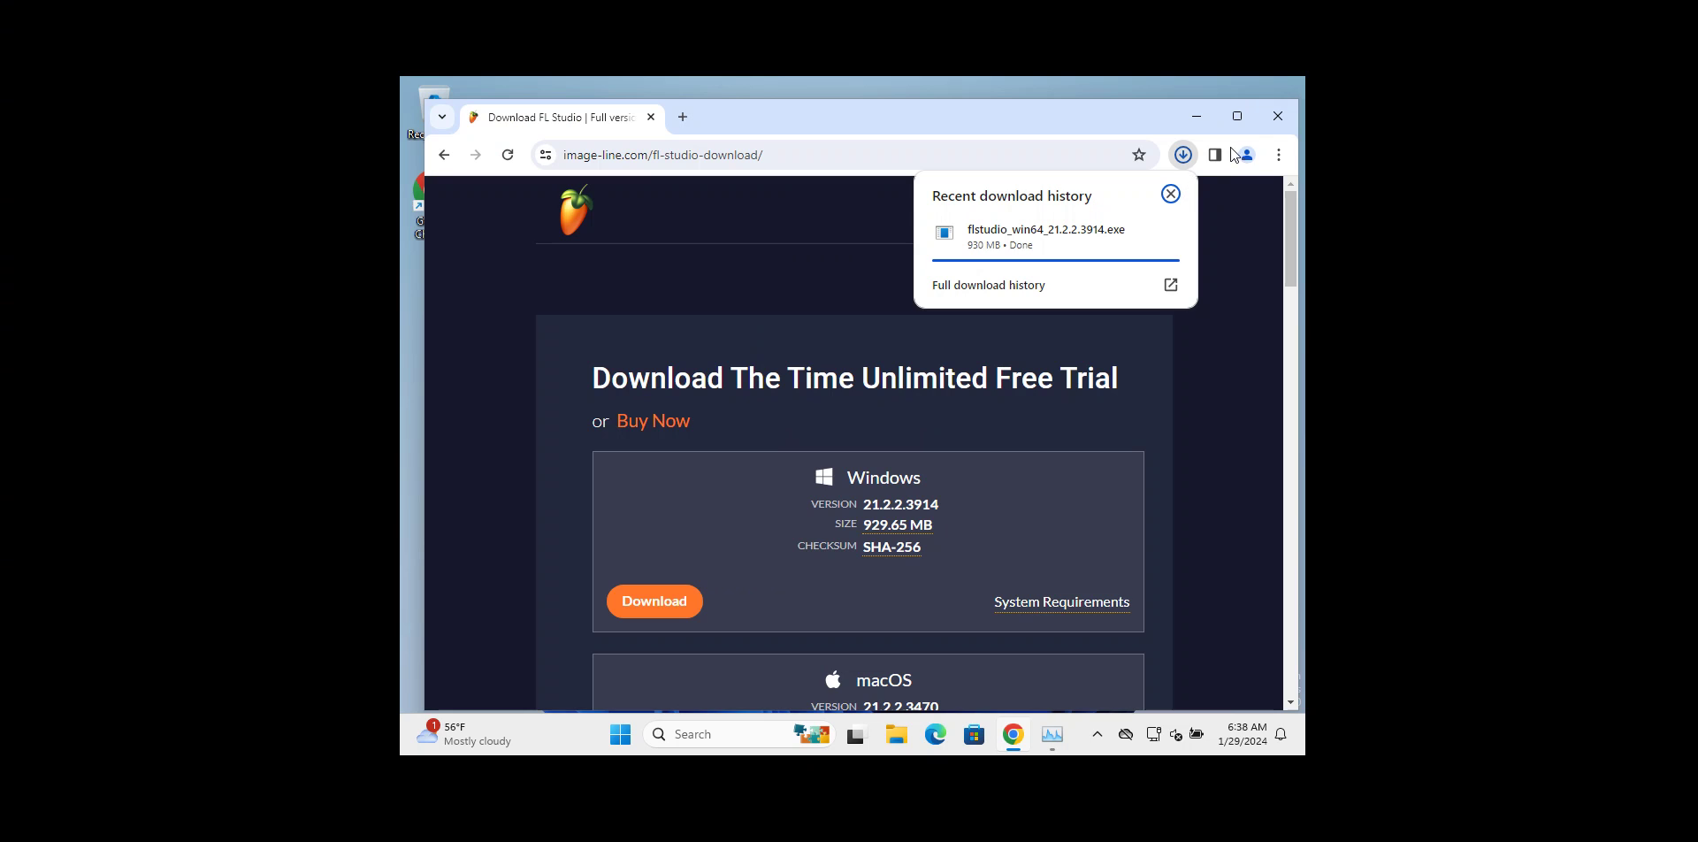
{"action": "mouse_move", "coordinate": [1233, 121]}
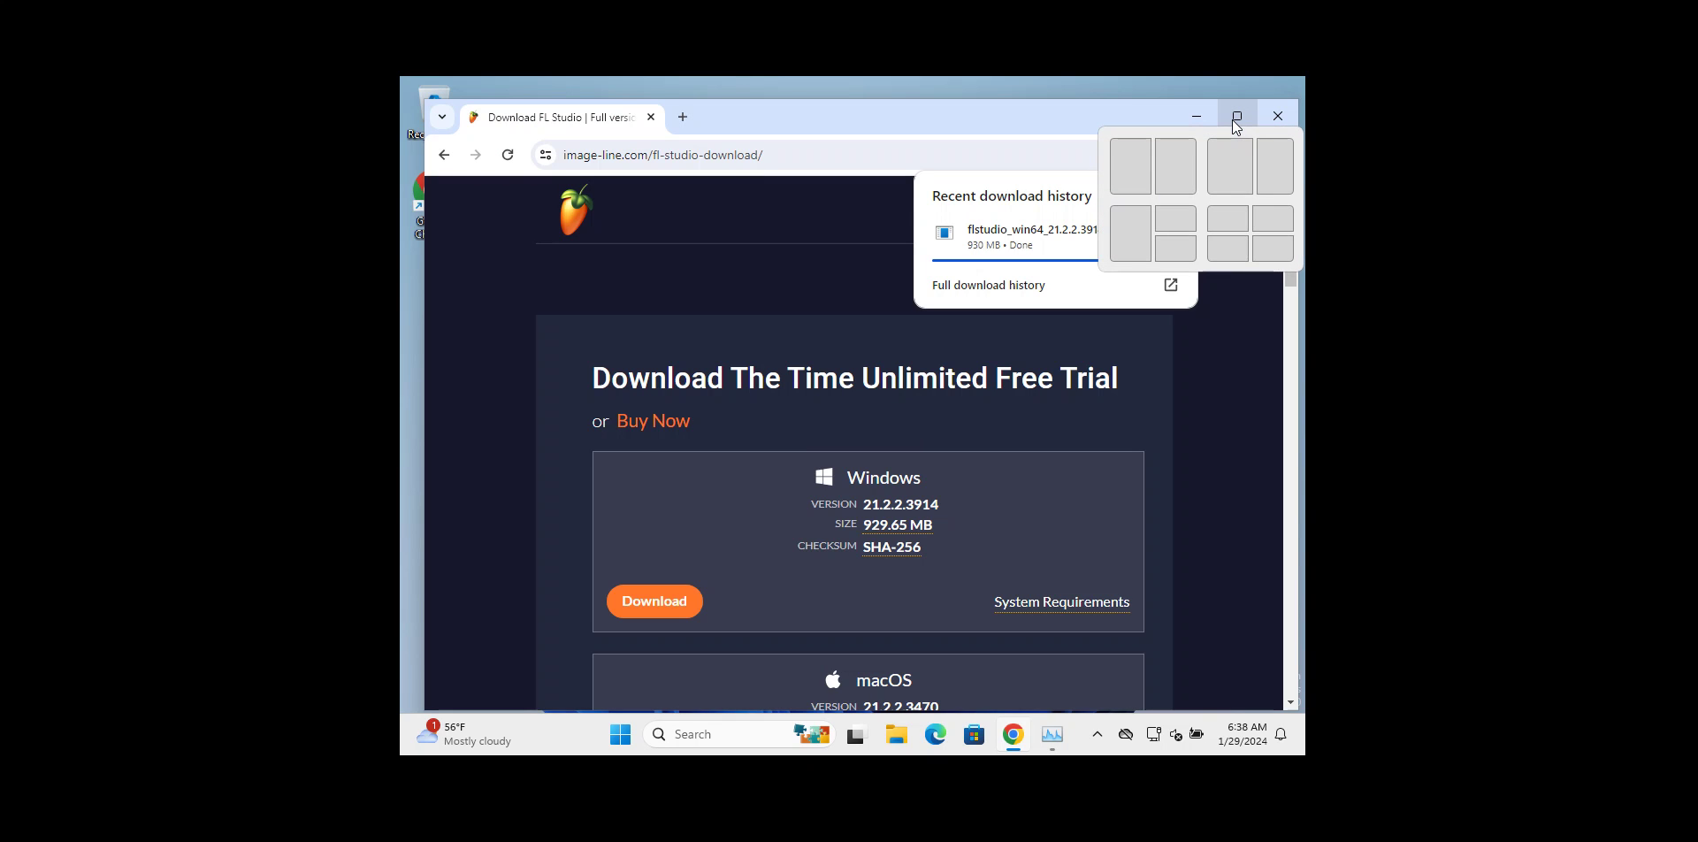
{"action": "key", "text": "ctrl+alt+Break"}
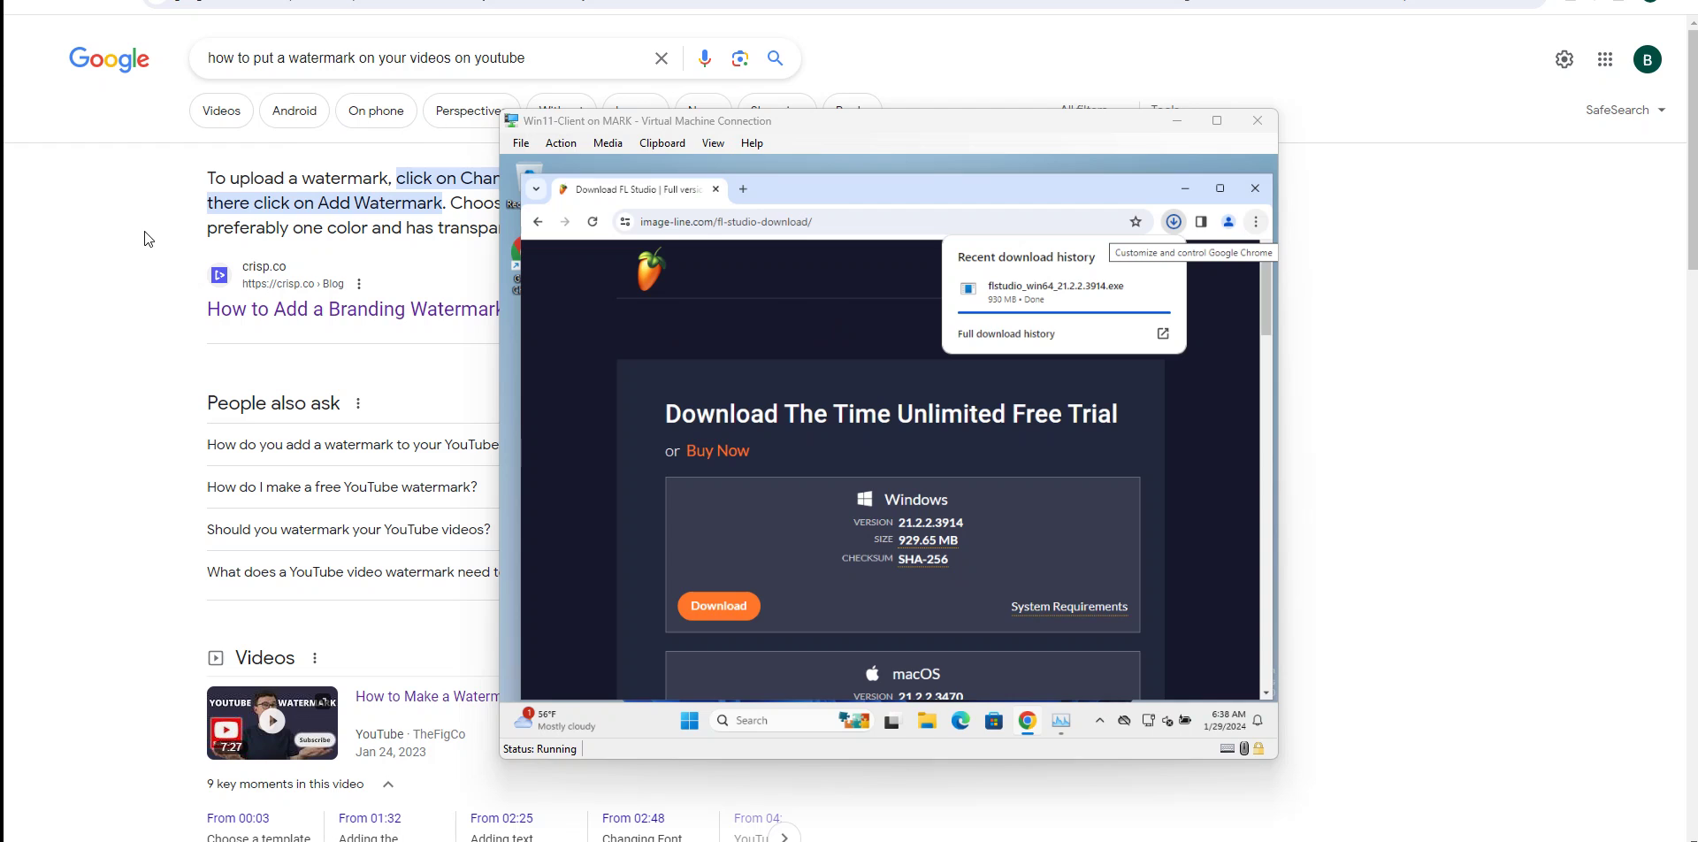
{"action": "left_click", "coordinate": [1218, 122]}
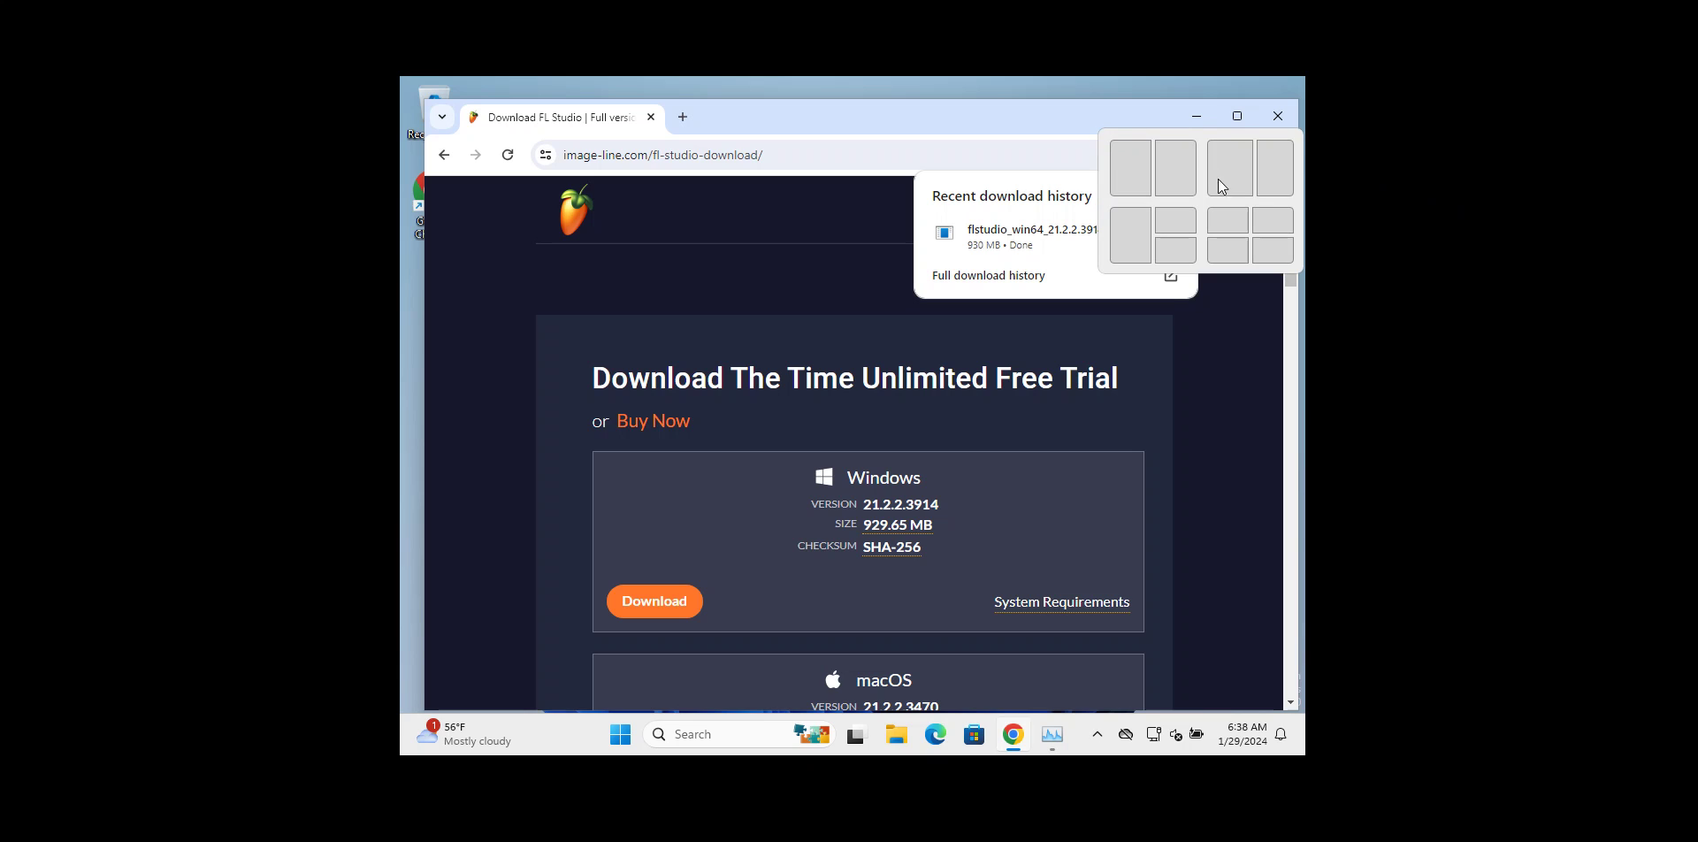
Verify the installer download shows Done, close Chrome, and bring up File Explorer
{"action": "left_click", "coordinate": [1050, 124]}
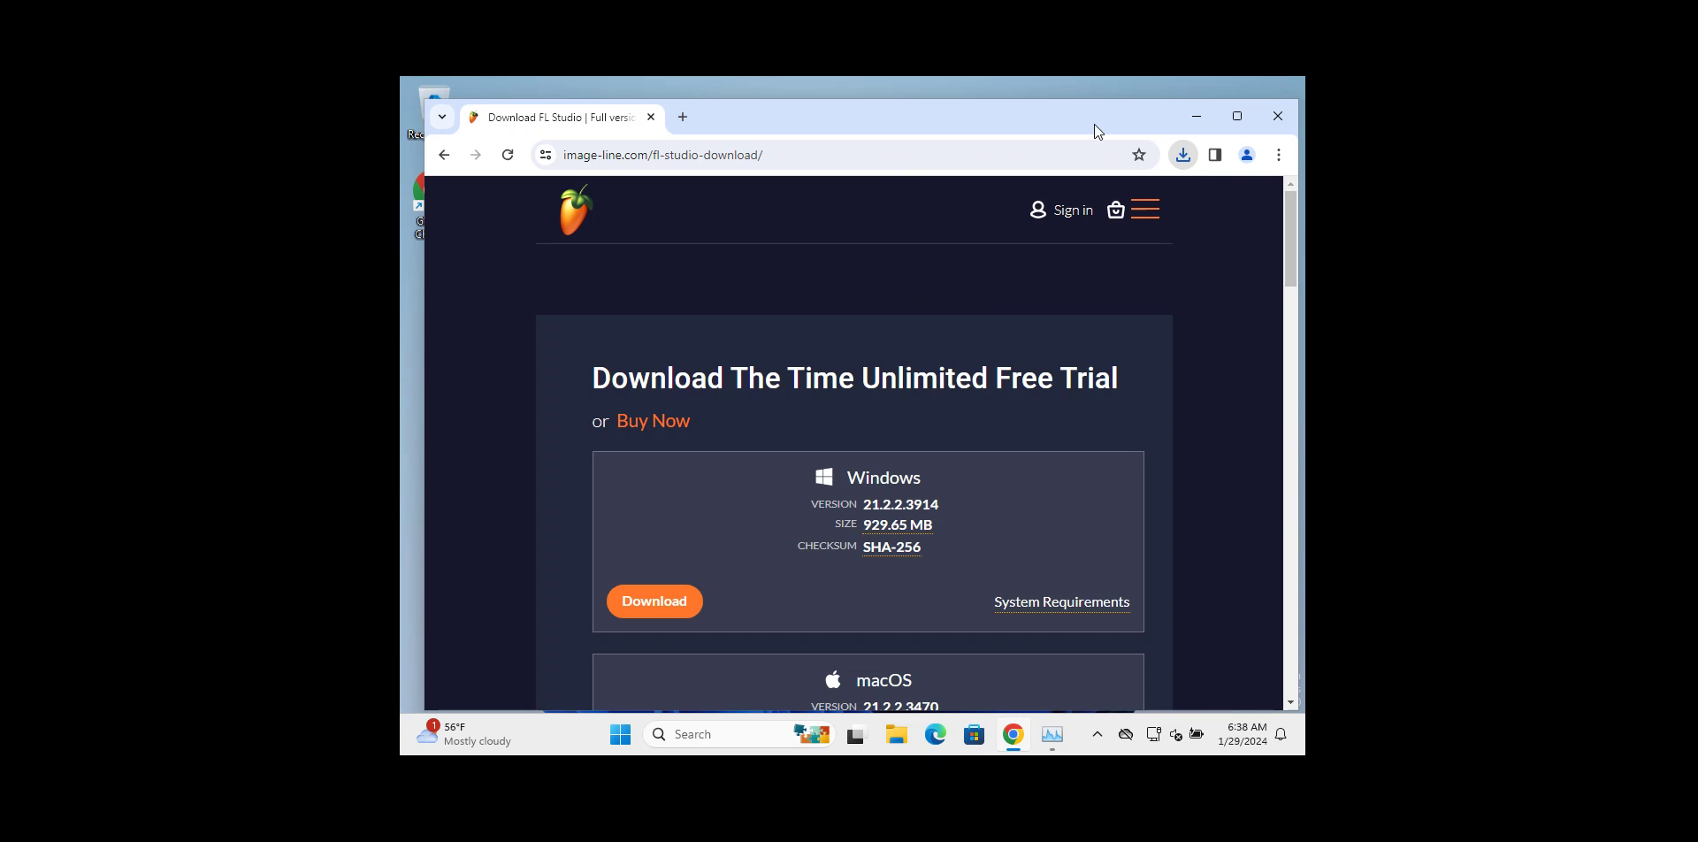
{"action": "left_click", "coordinate": [1183, 156]}
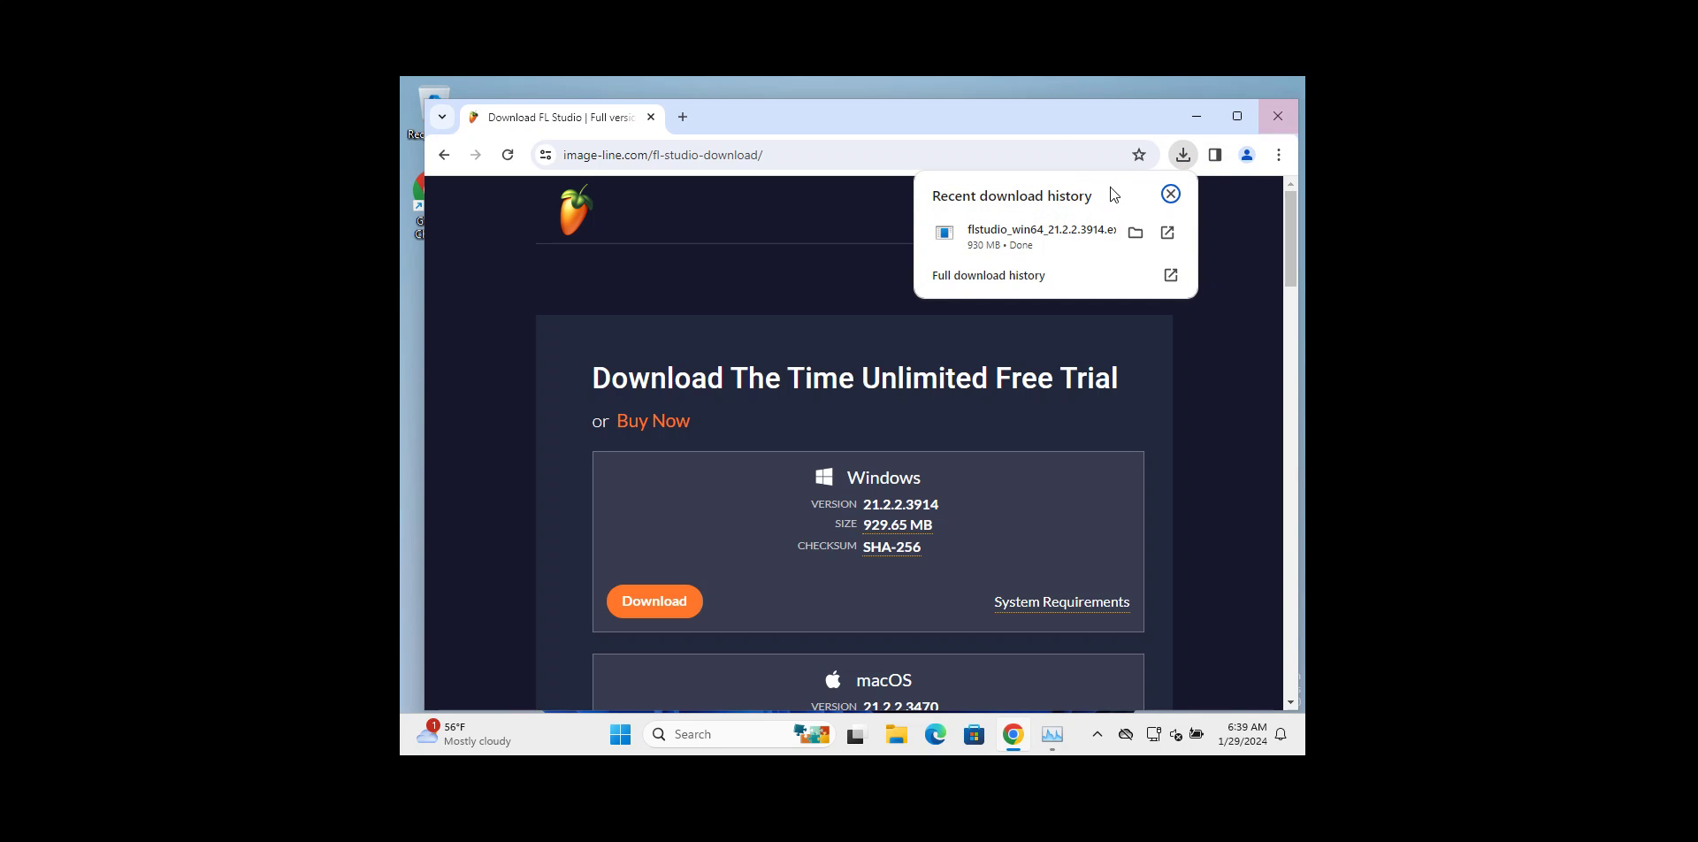
{"action": "left_click", "coordinate": [1276, 115]}
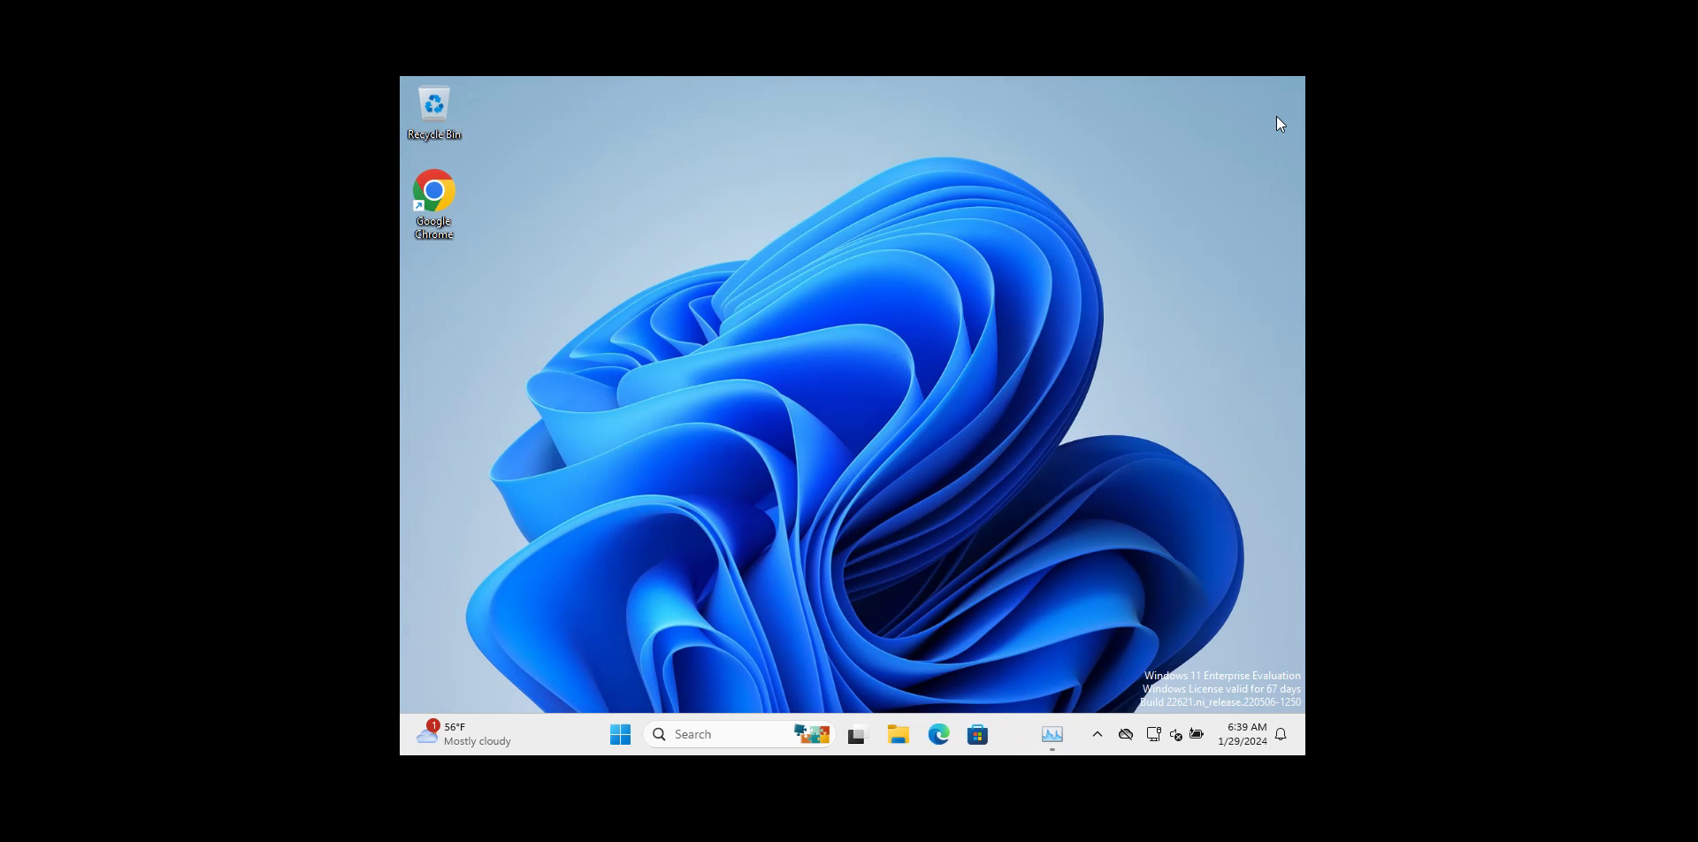
{"action": "left_click", "coordinate": [931, 740]}
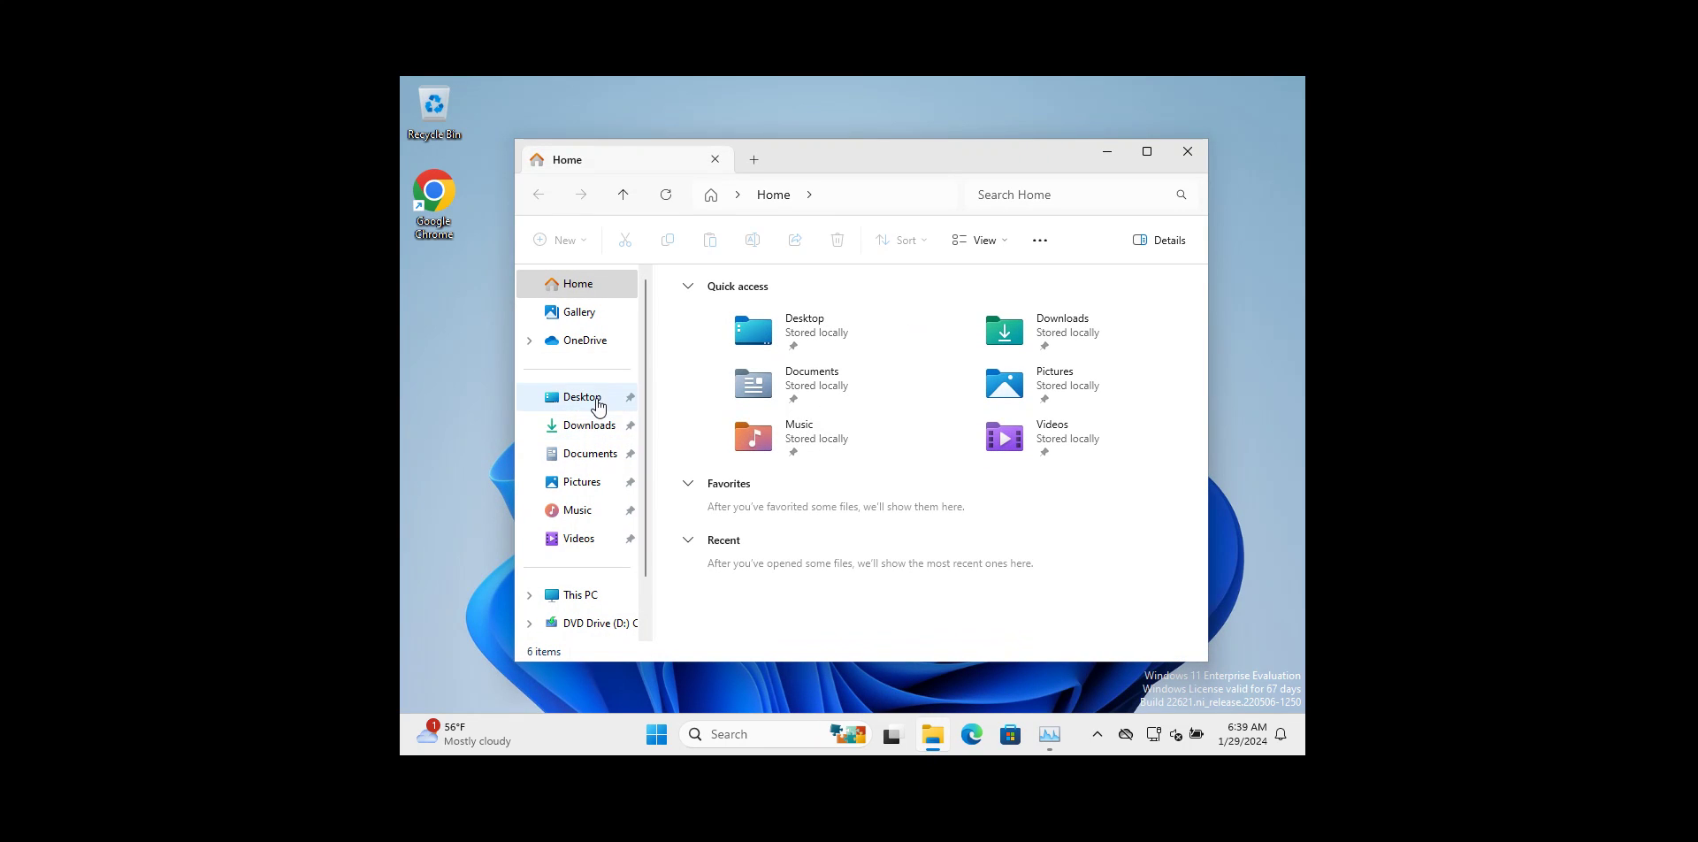
Run flstudio_win64_21.2.2.3914 from the Downloads folder
{"action": "left_click", "coordinate": [594, 427]}
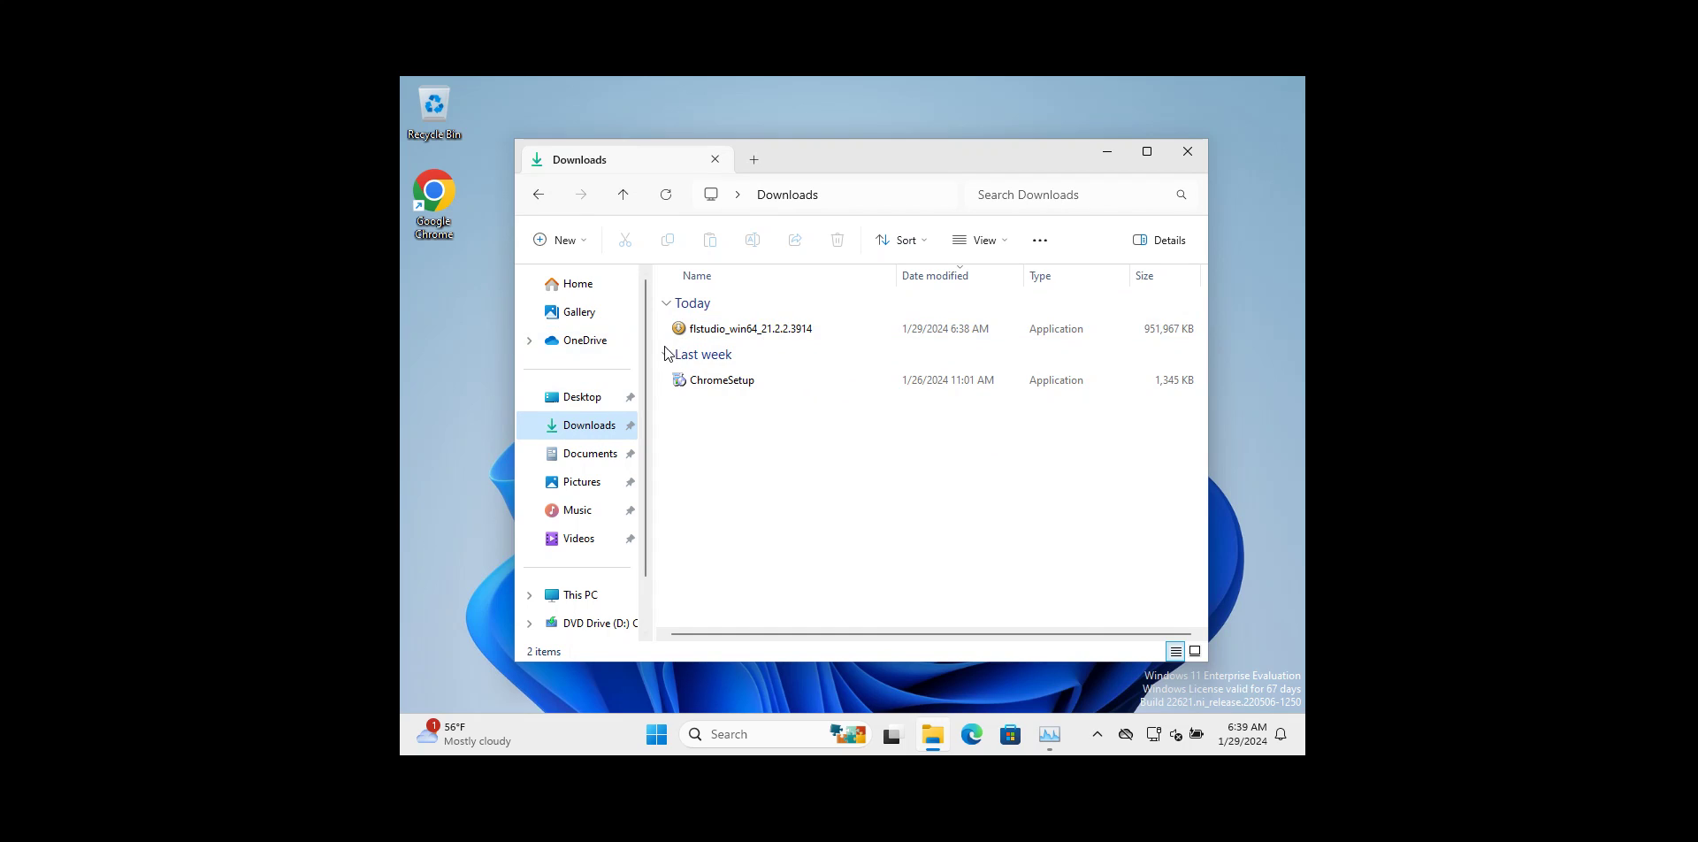
{"action": "left_click", "coordinate": [721, 332]}
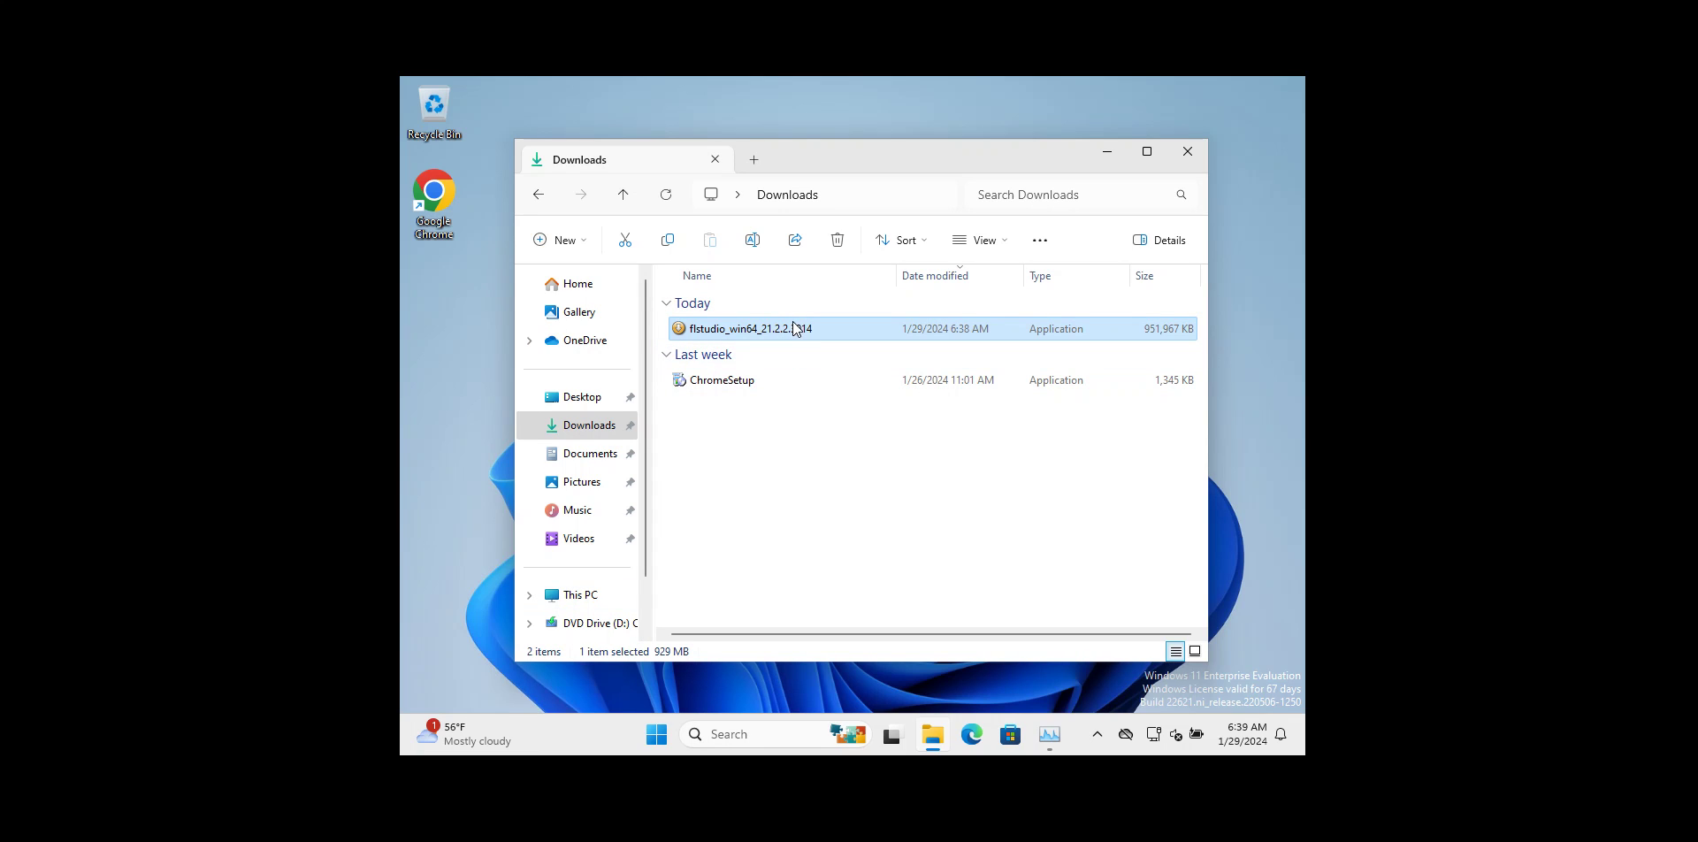
{"action": "double_click", "coordinate": [792, 329]}
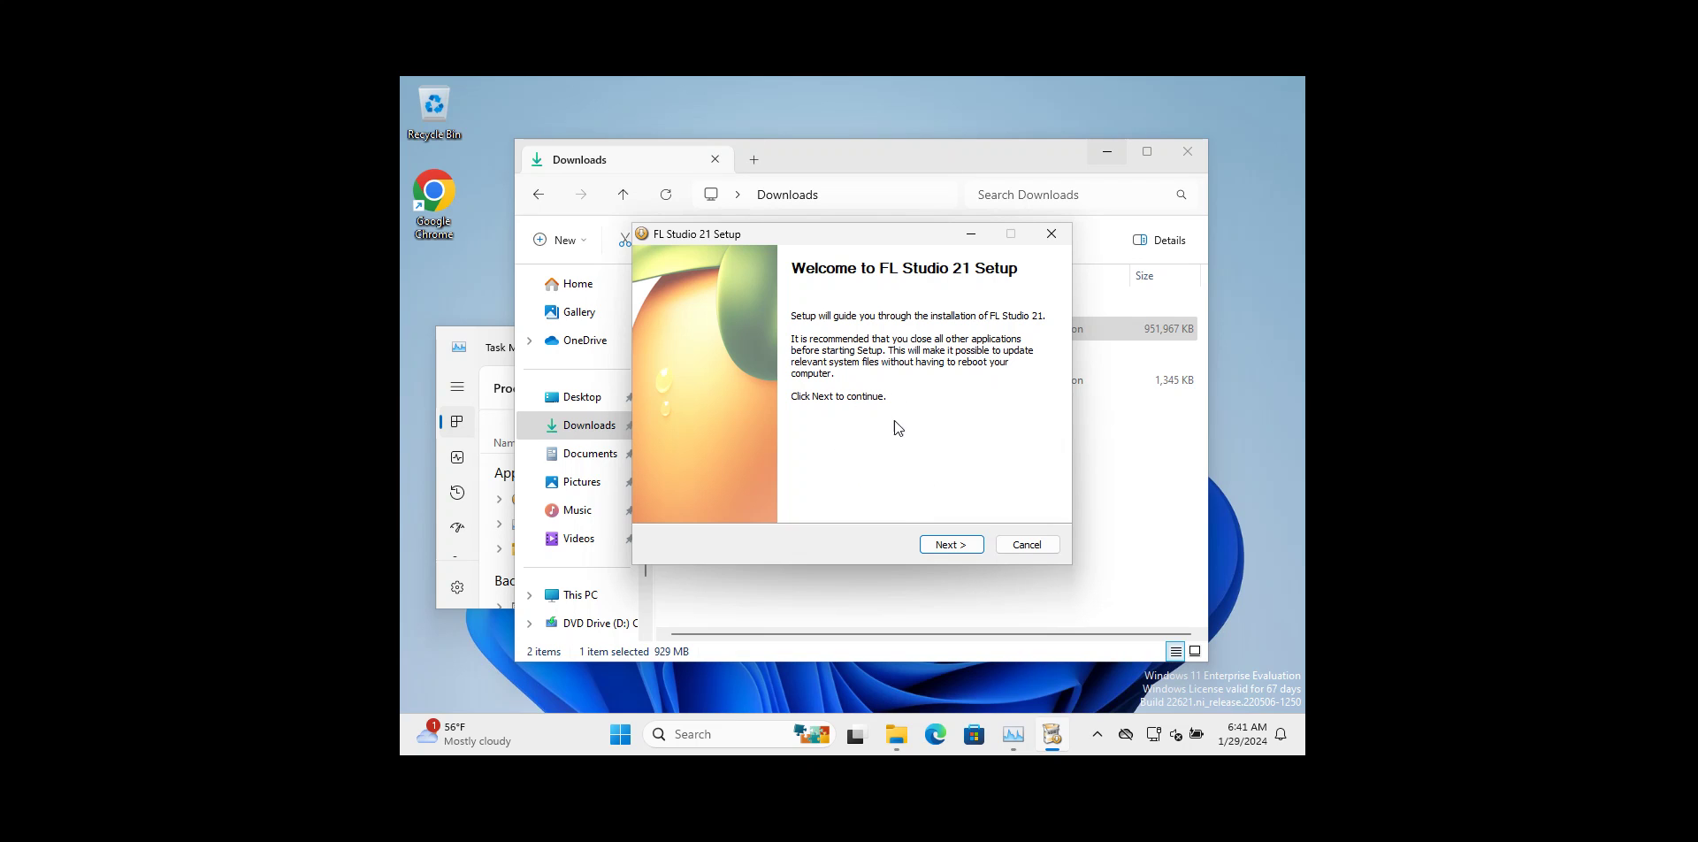
Accept the licence terms and choose to install for the current user only
{"action": "left_click", "coordinate": [968, 549]}
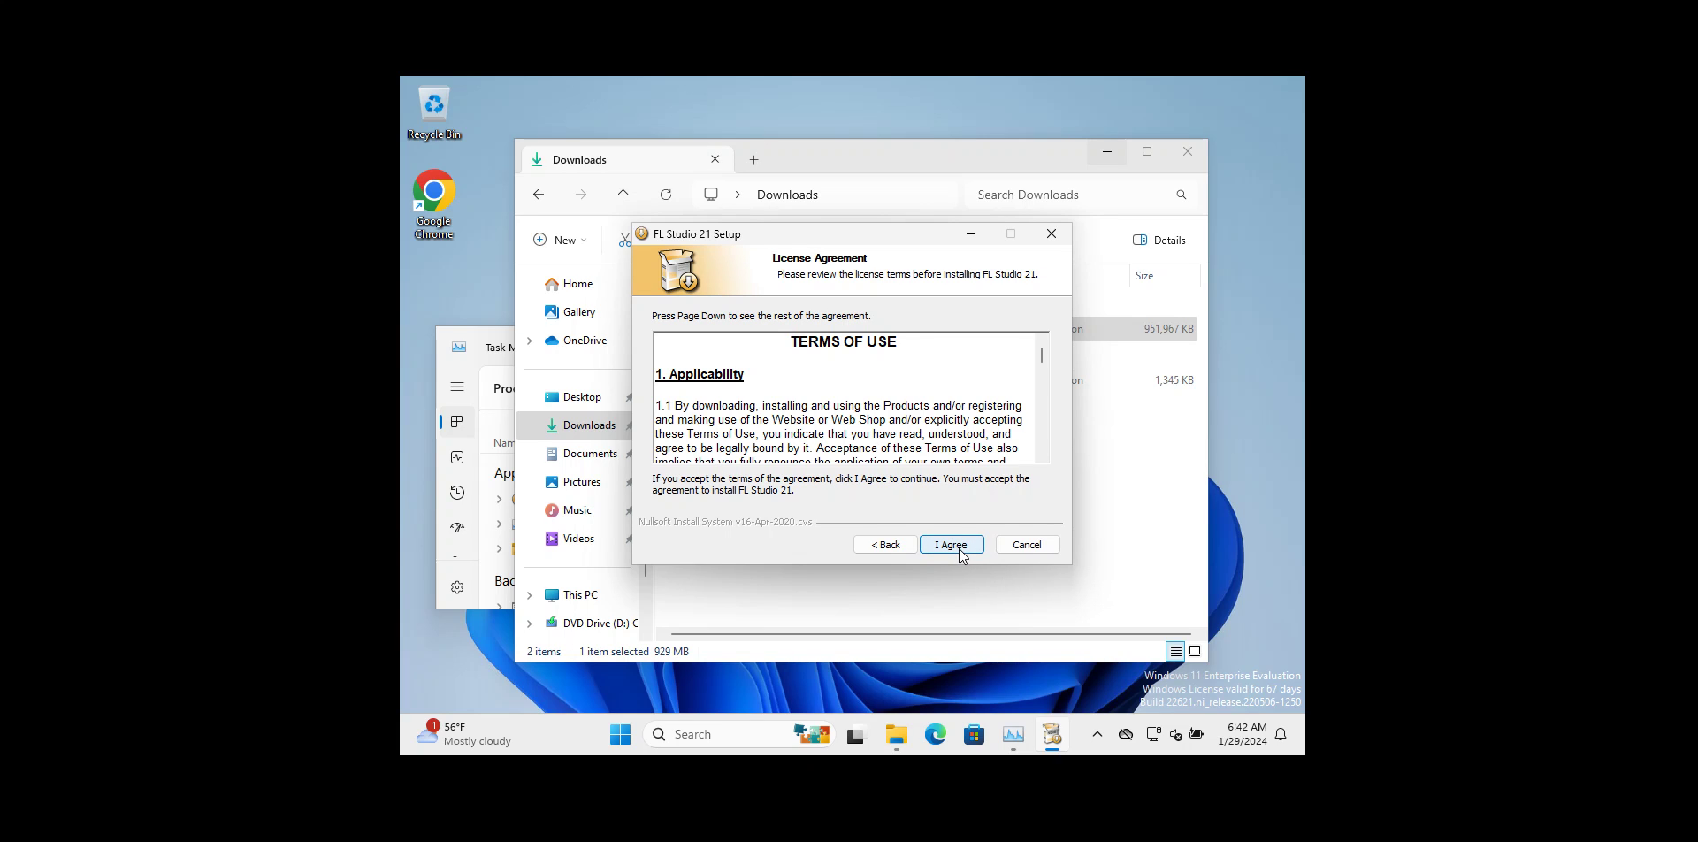
{"action": "left_click", "coordinate": [958, 550]}
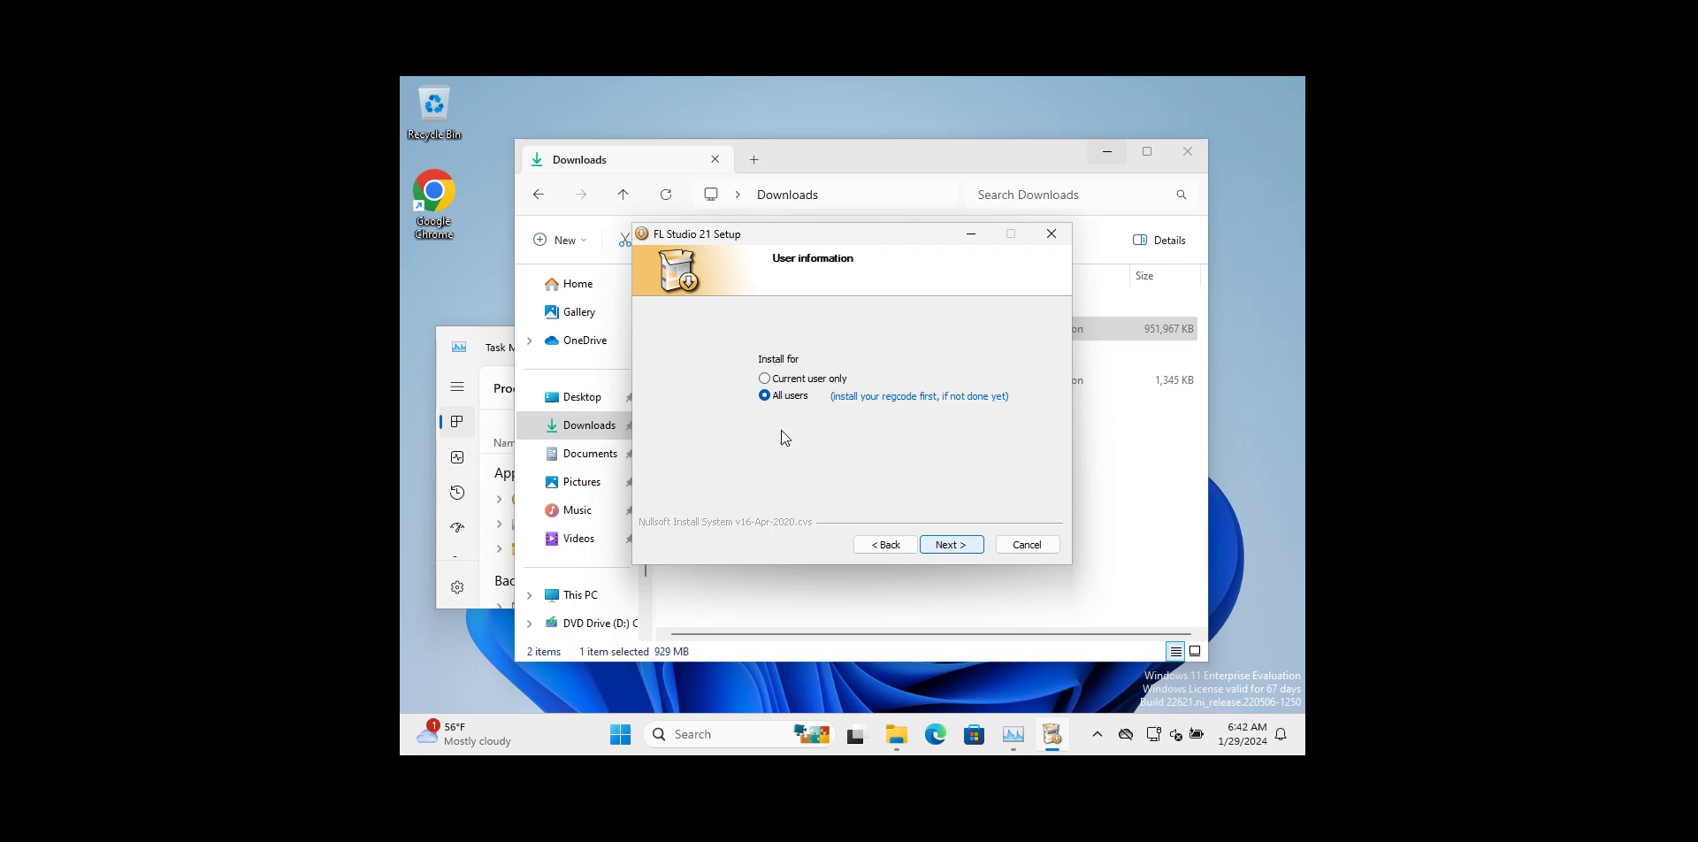
{"action": "left_click", "coordinate": [778, 380]}
{"action": "left_click", "coordinate": [784, 398]}
{"action": "left_click", "coordinate": [792, 380]}
Keep the default components, FL Studio install folder and VST plugin folder
{"action": "left_click", "coordinate": [957, 547]}
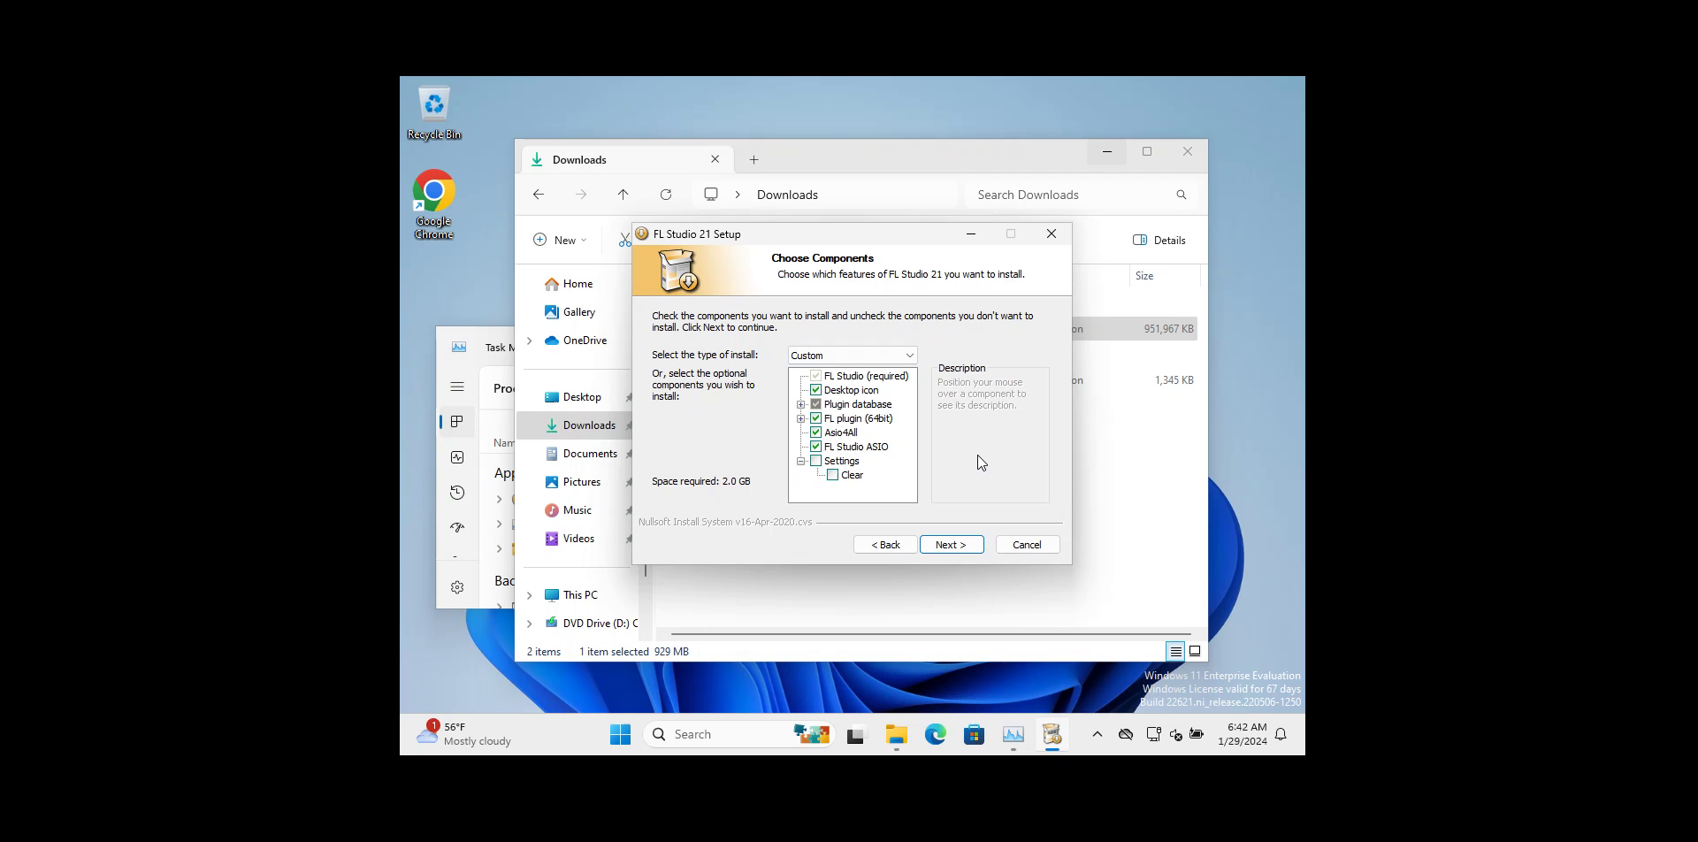
{"action": "left_click", "coordinate": [954, 544]}
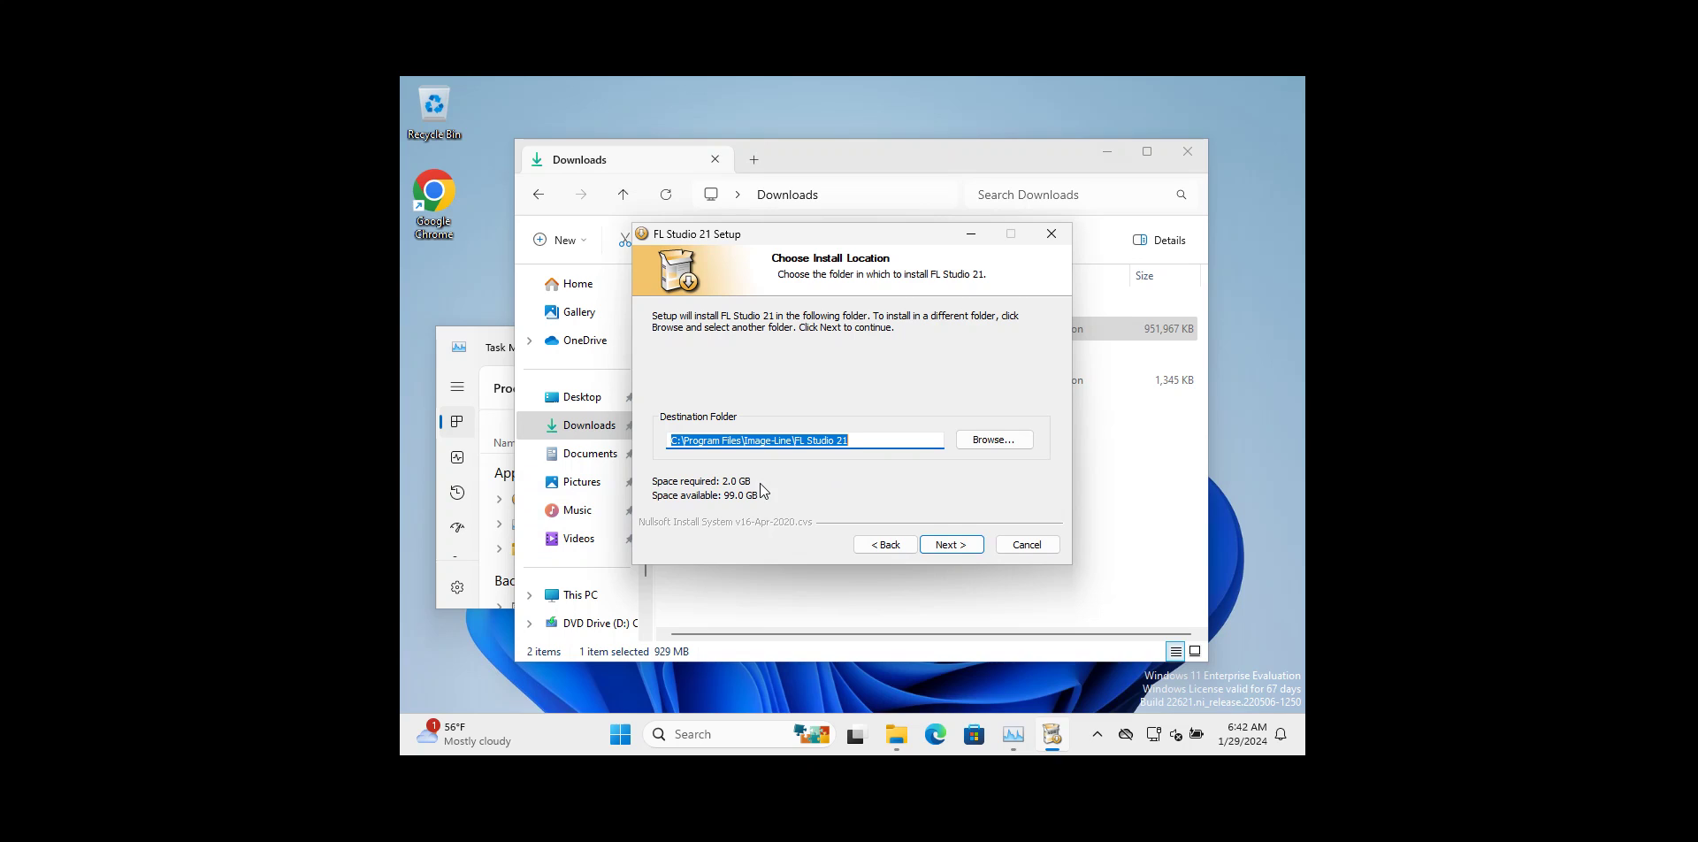
{"action": "left_click", "coordinate": [963, 549]}
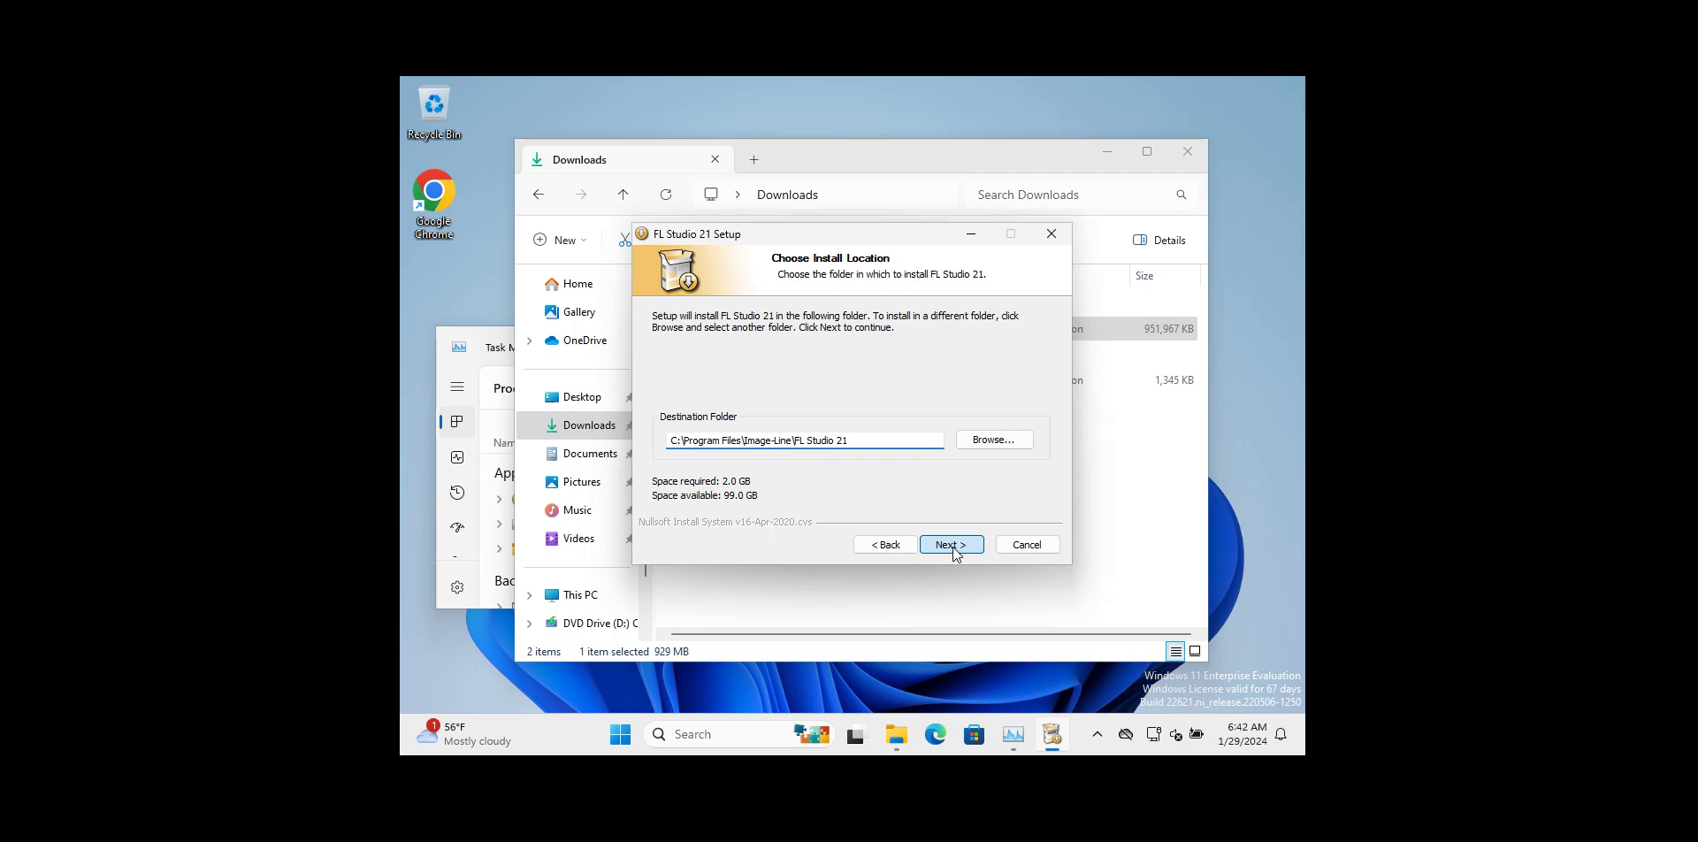
{"action": "left_click", "coordinate": [953, 546]}
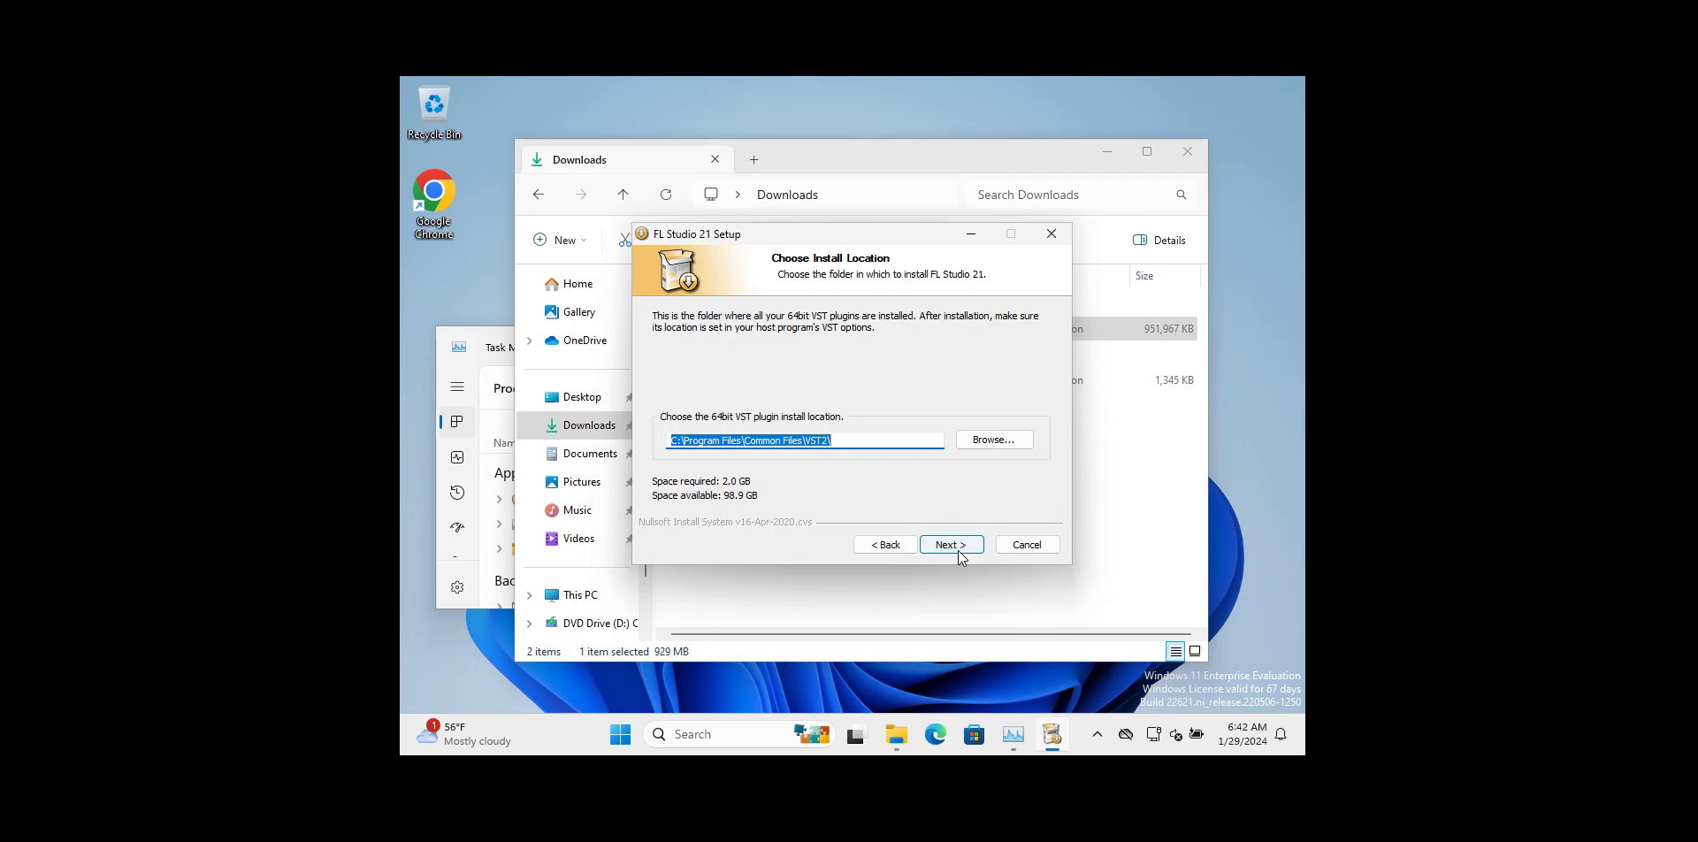
{"action": "left_click", "coordinate": [951, 546]}
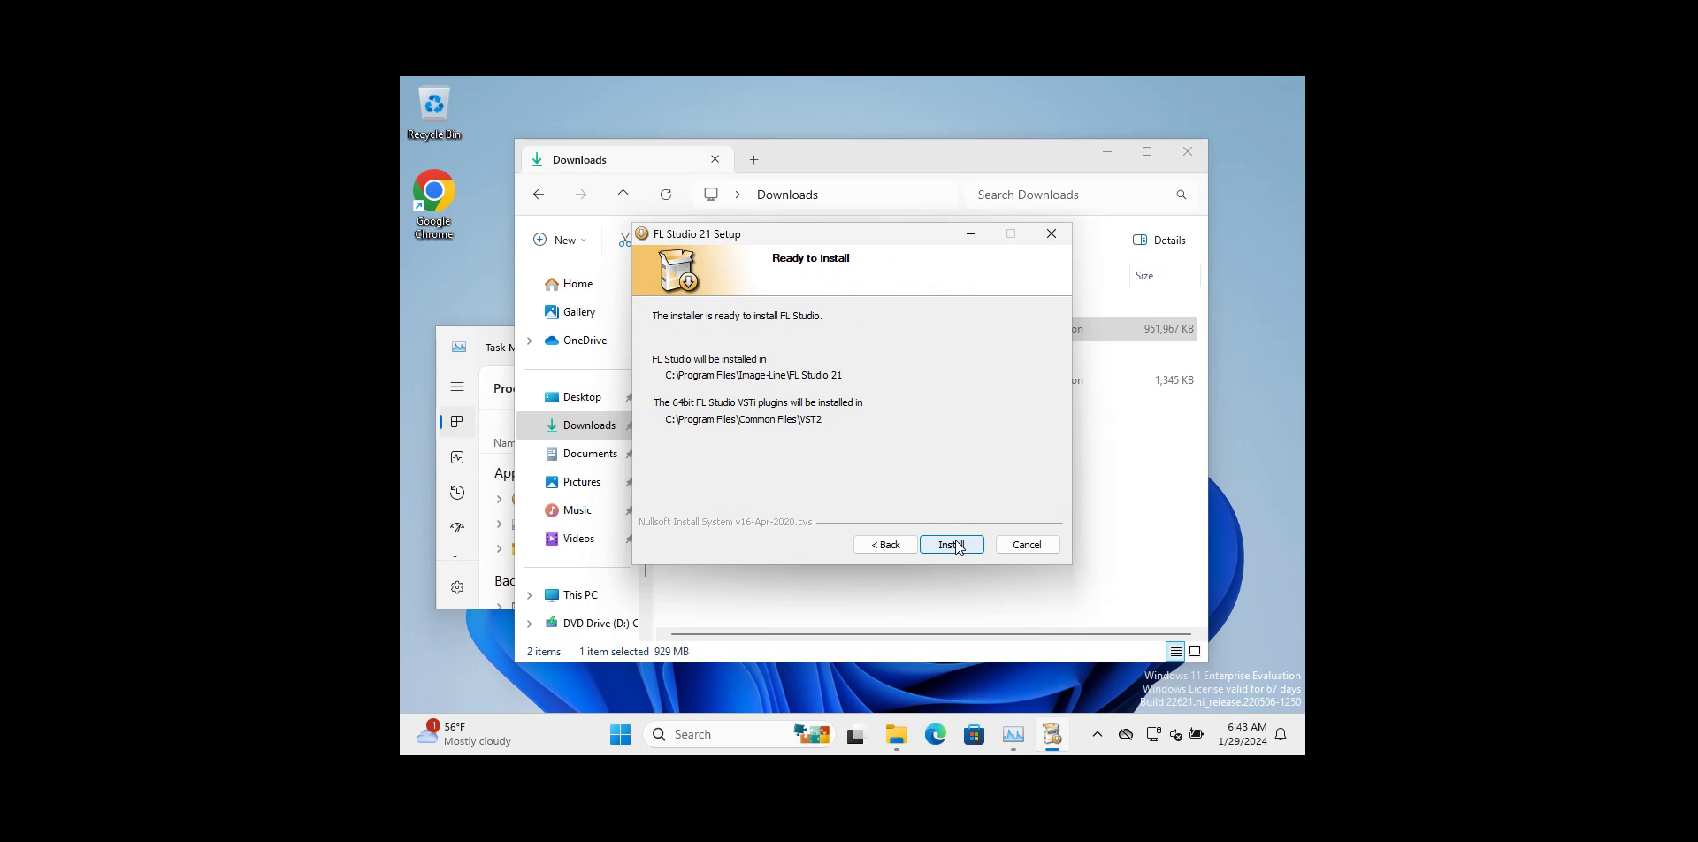
Install FL Studio 21 and wait until the ASIO4ALL 2.15 setup launches
{"action": "left_click", "coordinate": [952, 544]}
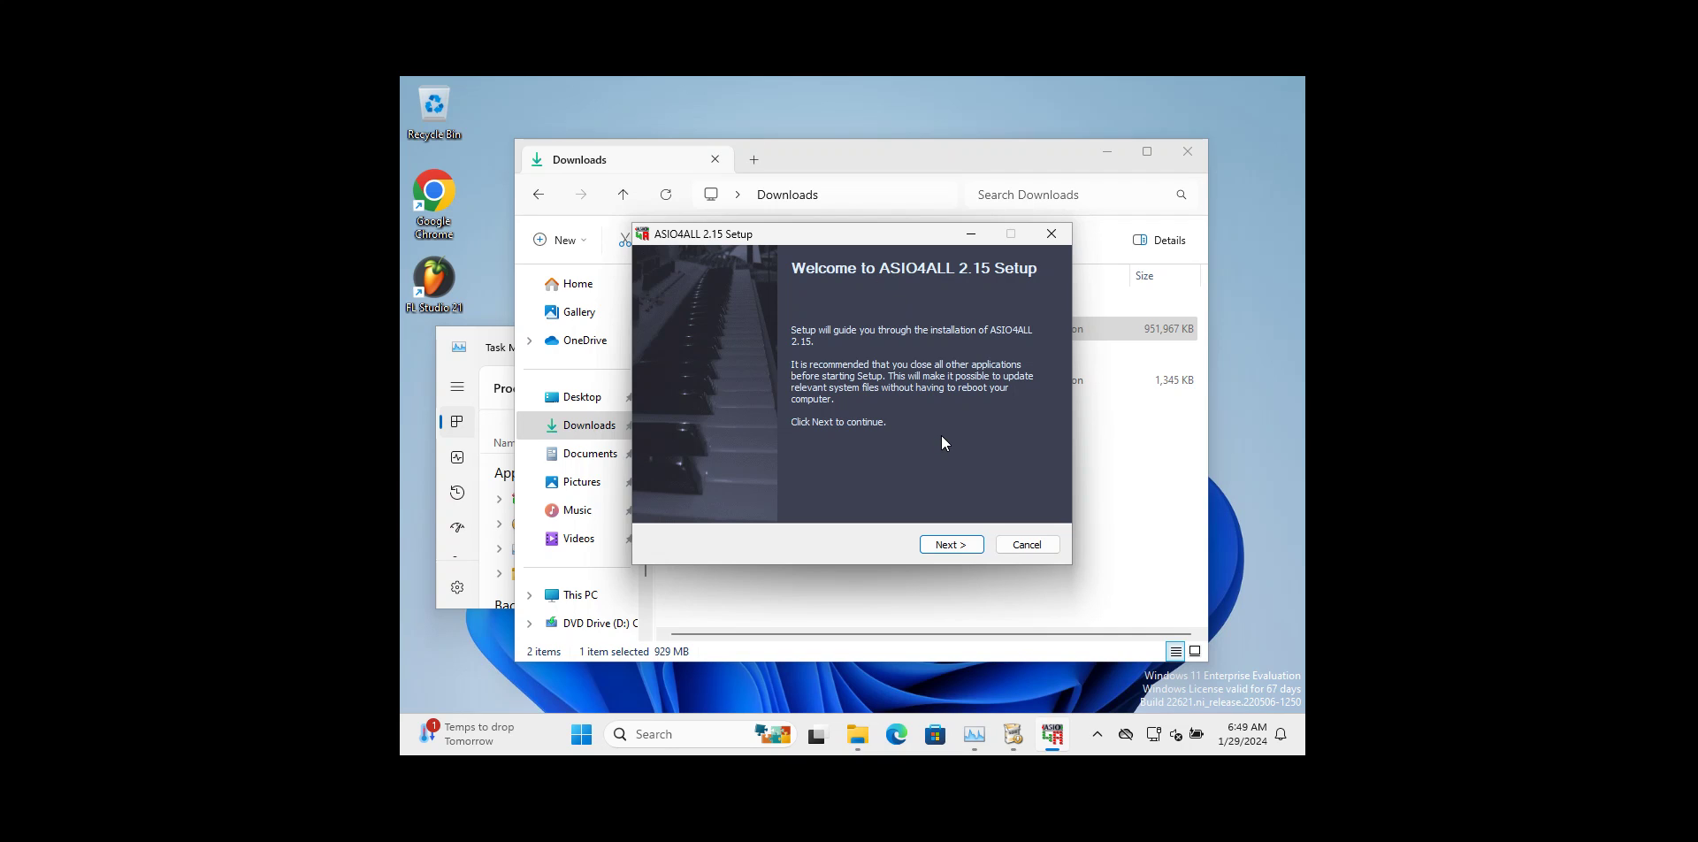
Accept the ASIO4ALL licence and install it to the default destination folder
{"action": "left_click", "coordinate": [951, 550]}
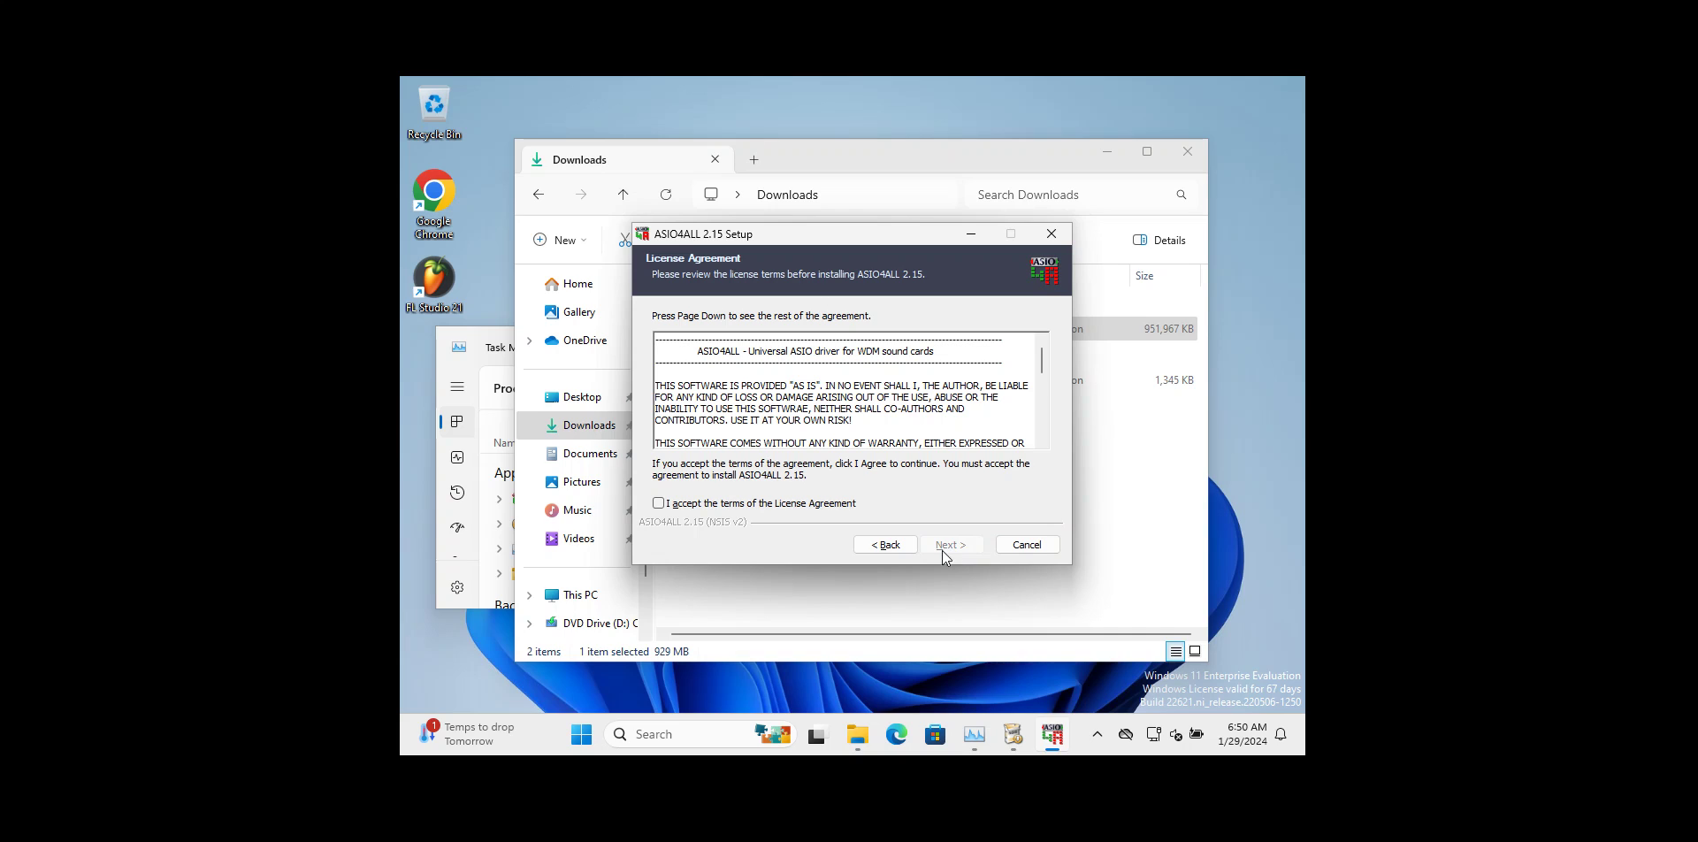
{"action": "left_click", "coordinate": [659, 503]}
{"action": "left_click", "coordinate": [937, 546]}
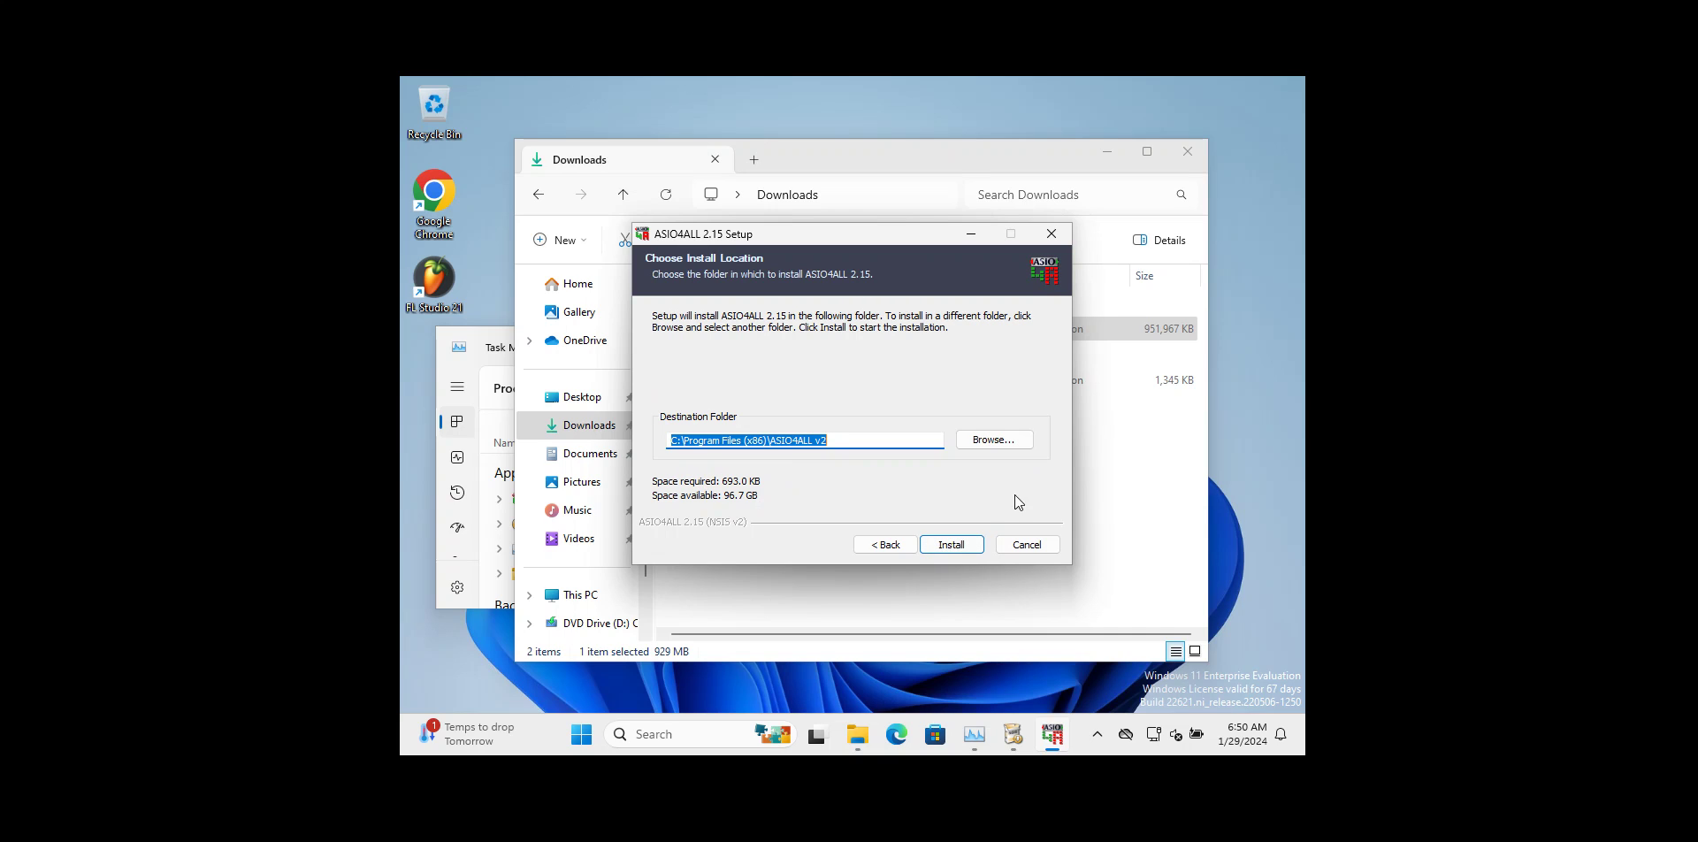
{"action": "left_click", "coordinate": [973, 547]}
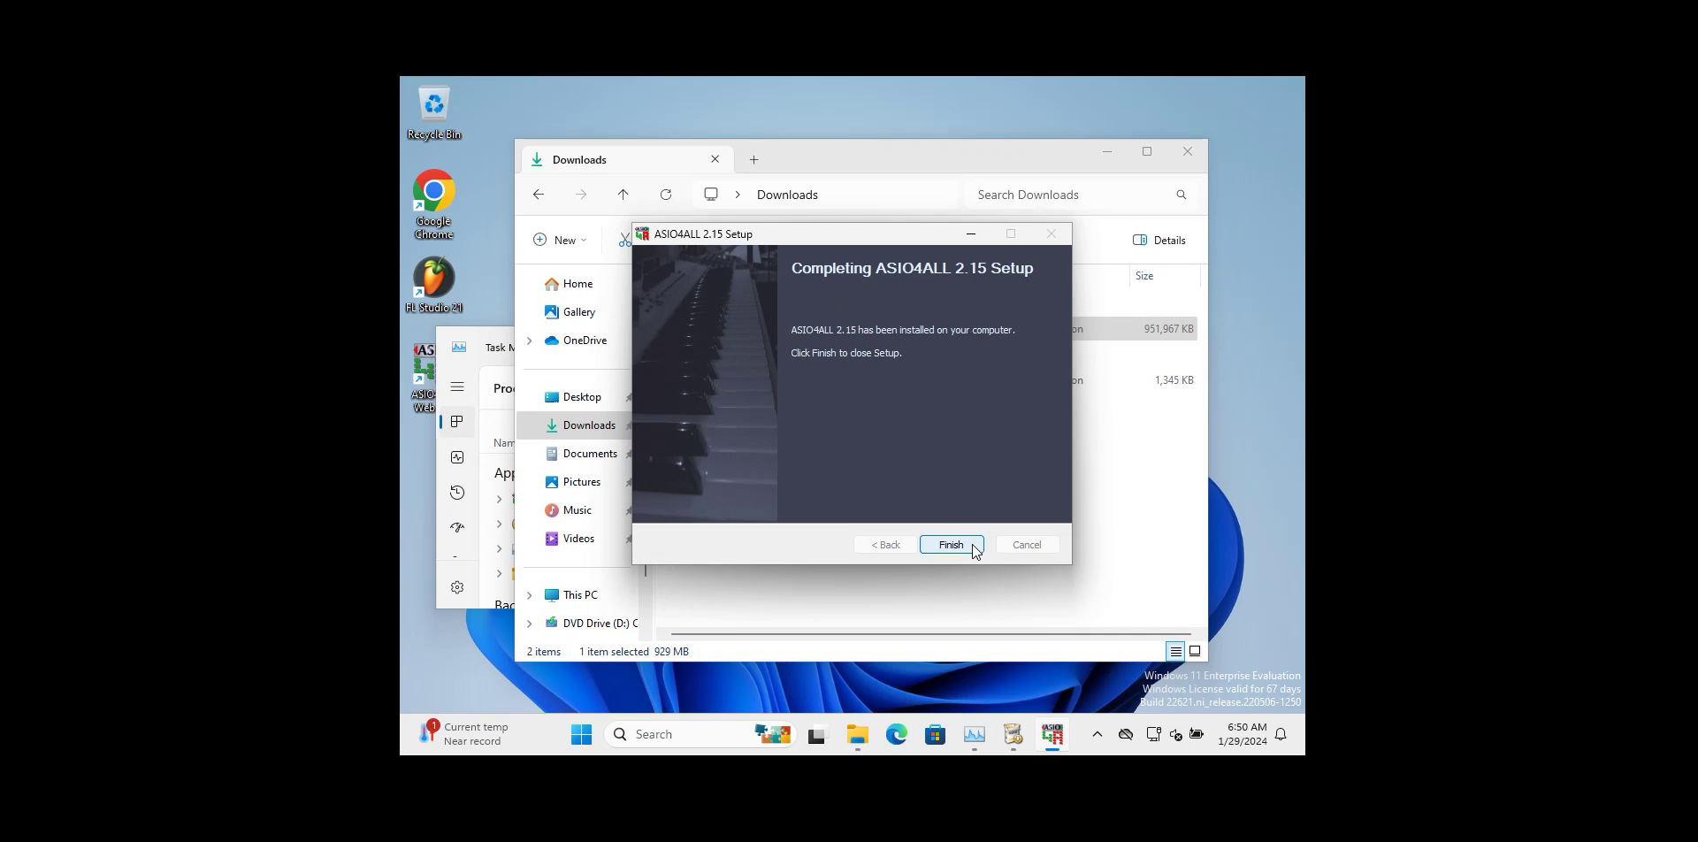
Finish the ASIO4ALL and FL Studio 21 setups, then close the Downloads window
{"action": "left_click", "coordinate": [952, 545]}
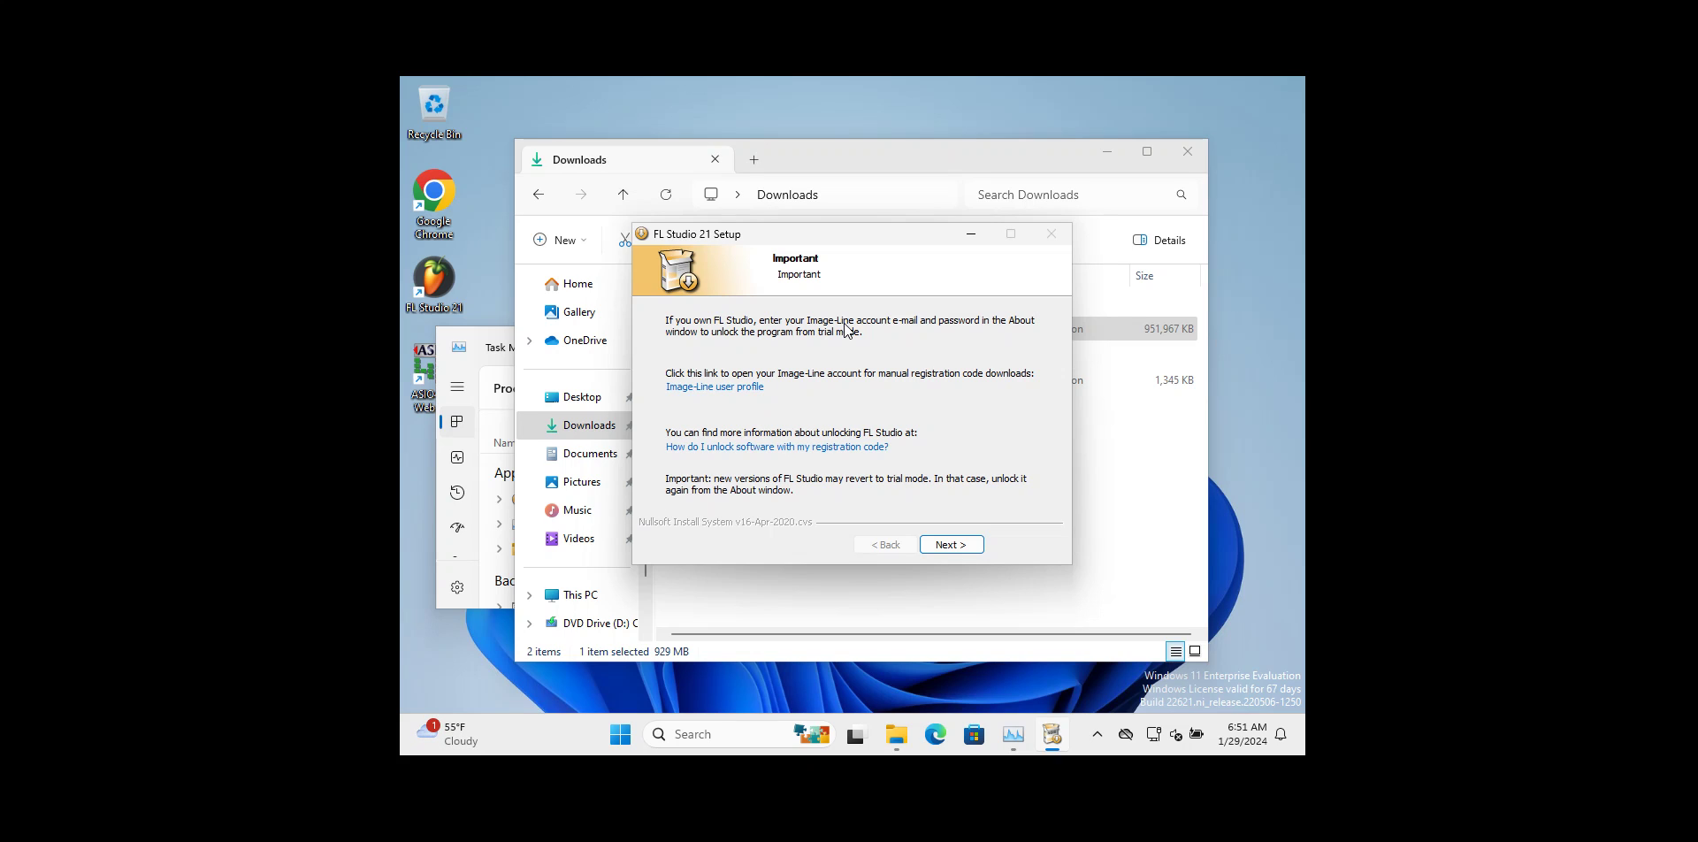
{"action": "left_click", "coordinate": [947, 545]}
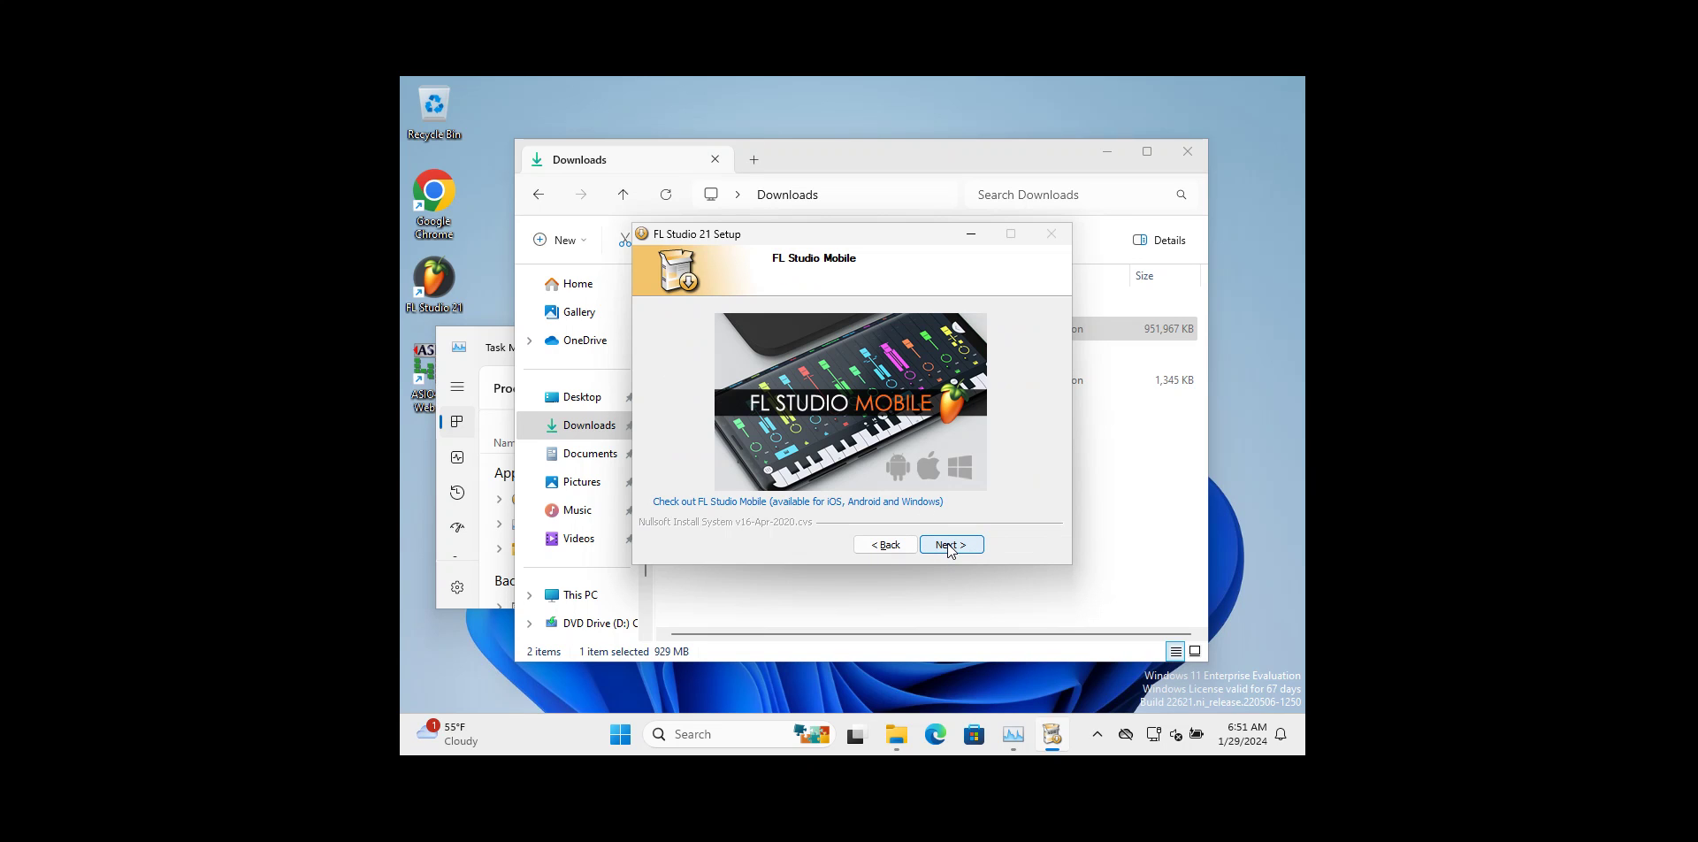
{"action": "left_click", "coordinate": [948, 545]}
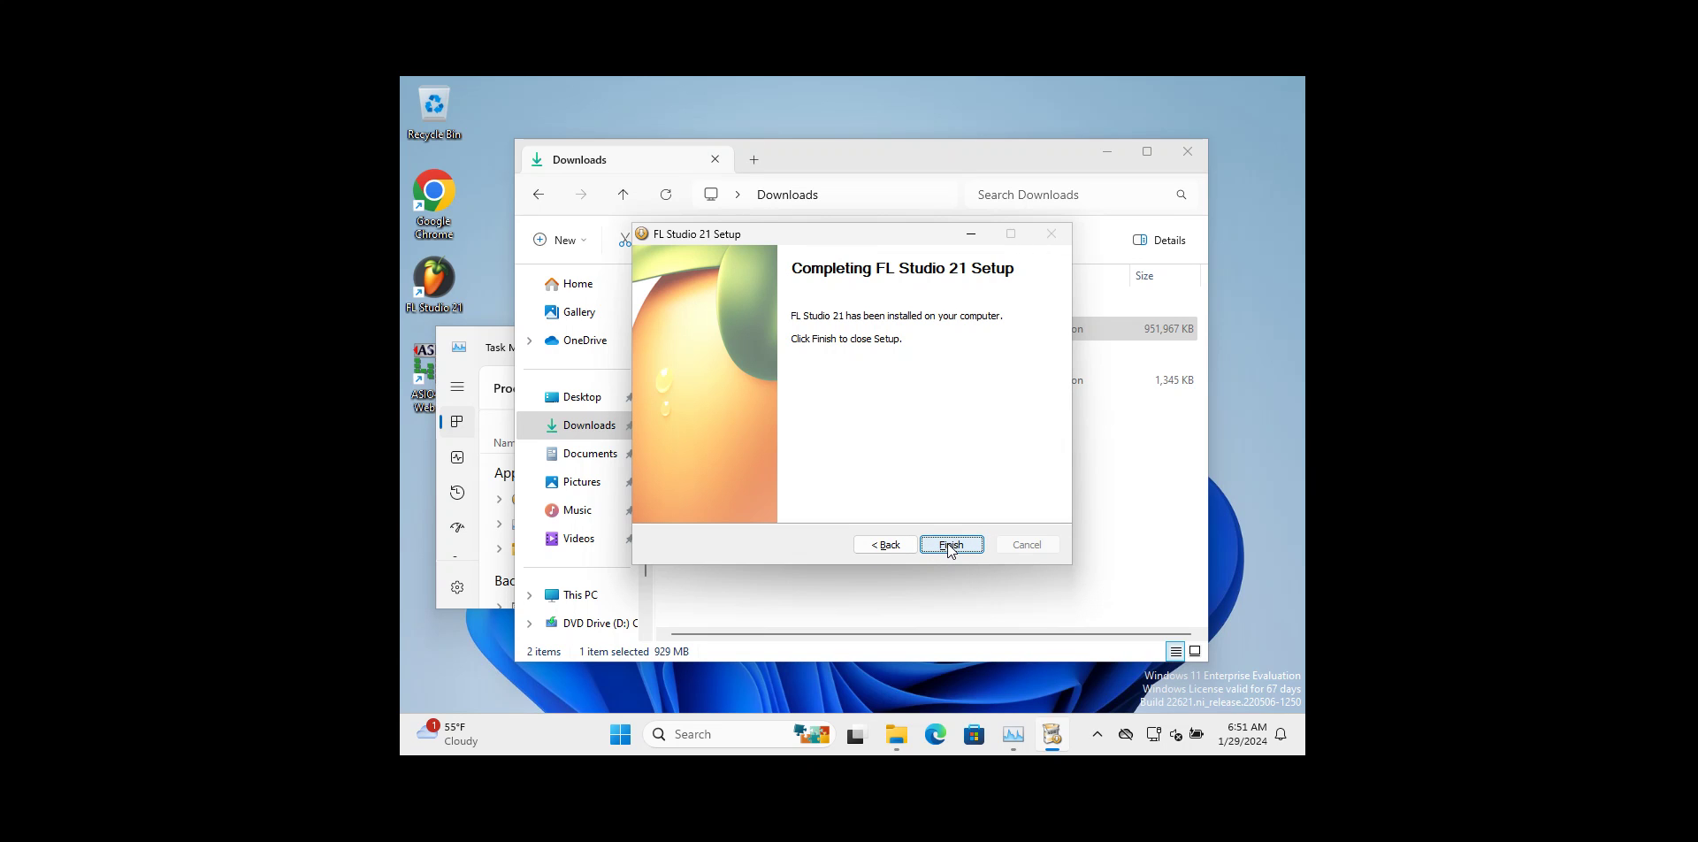
{"action": "left_click", "coordinate": [948, 545]}
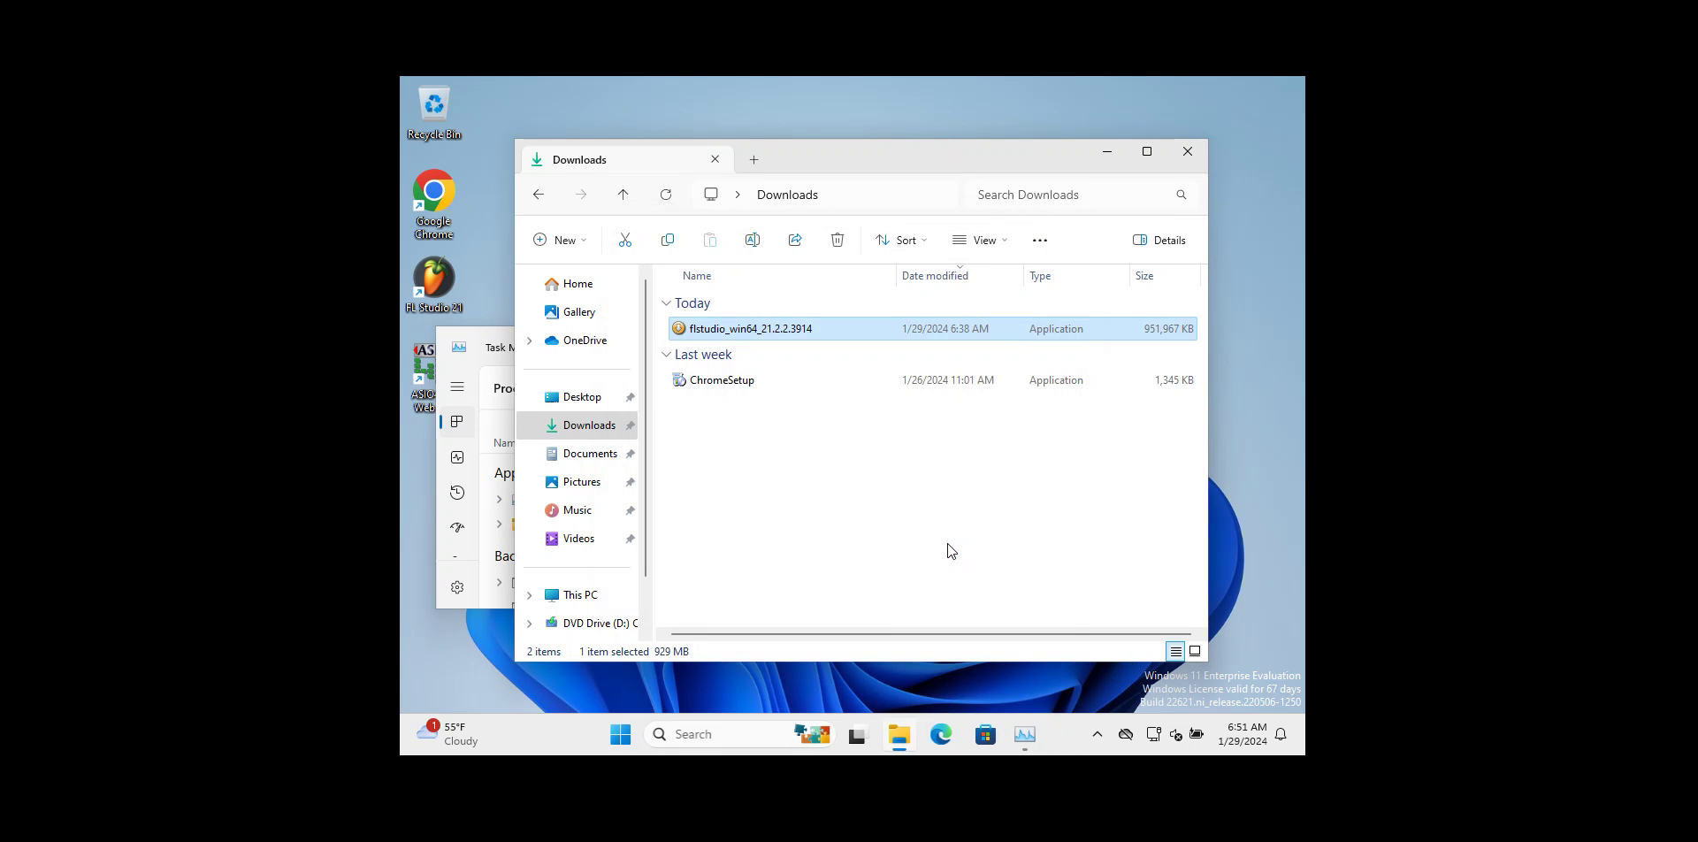
{"action": "left_click", "coordinate": [1188, 151]}
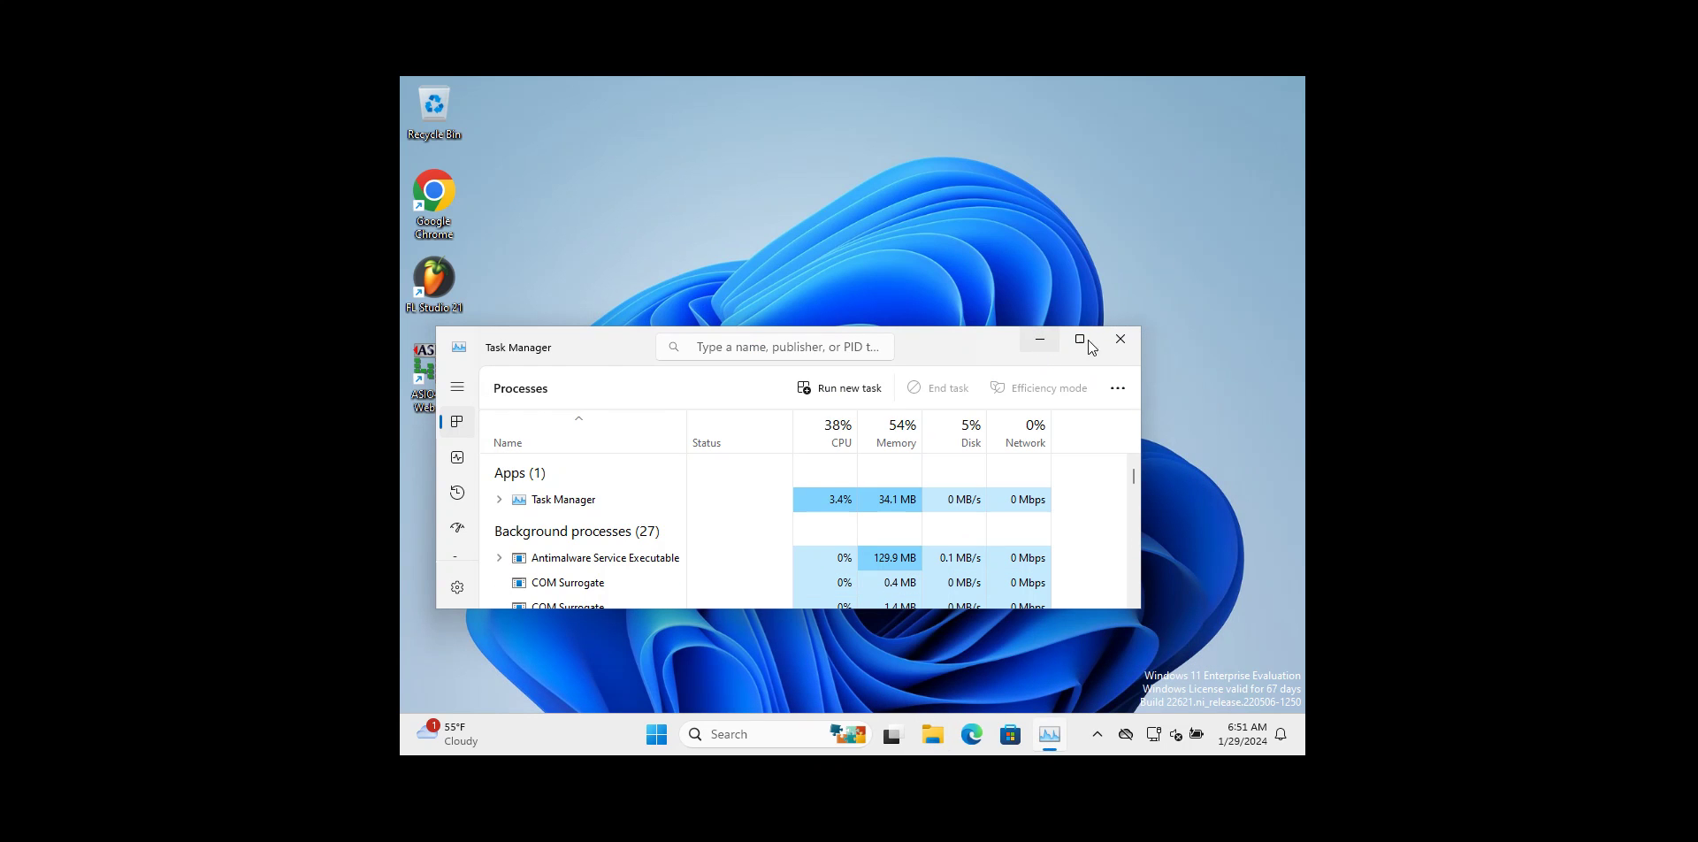
Close Task Manager, accept the Image-Line Terms of Use, and continue FL Studio in trial mode
{"action": "left_click", "coordinate": [1120, 338]}
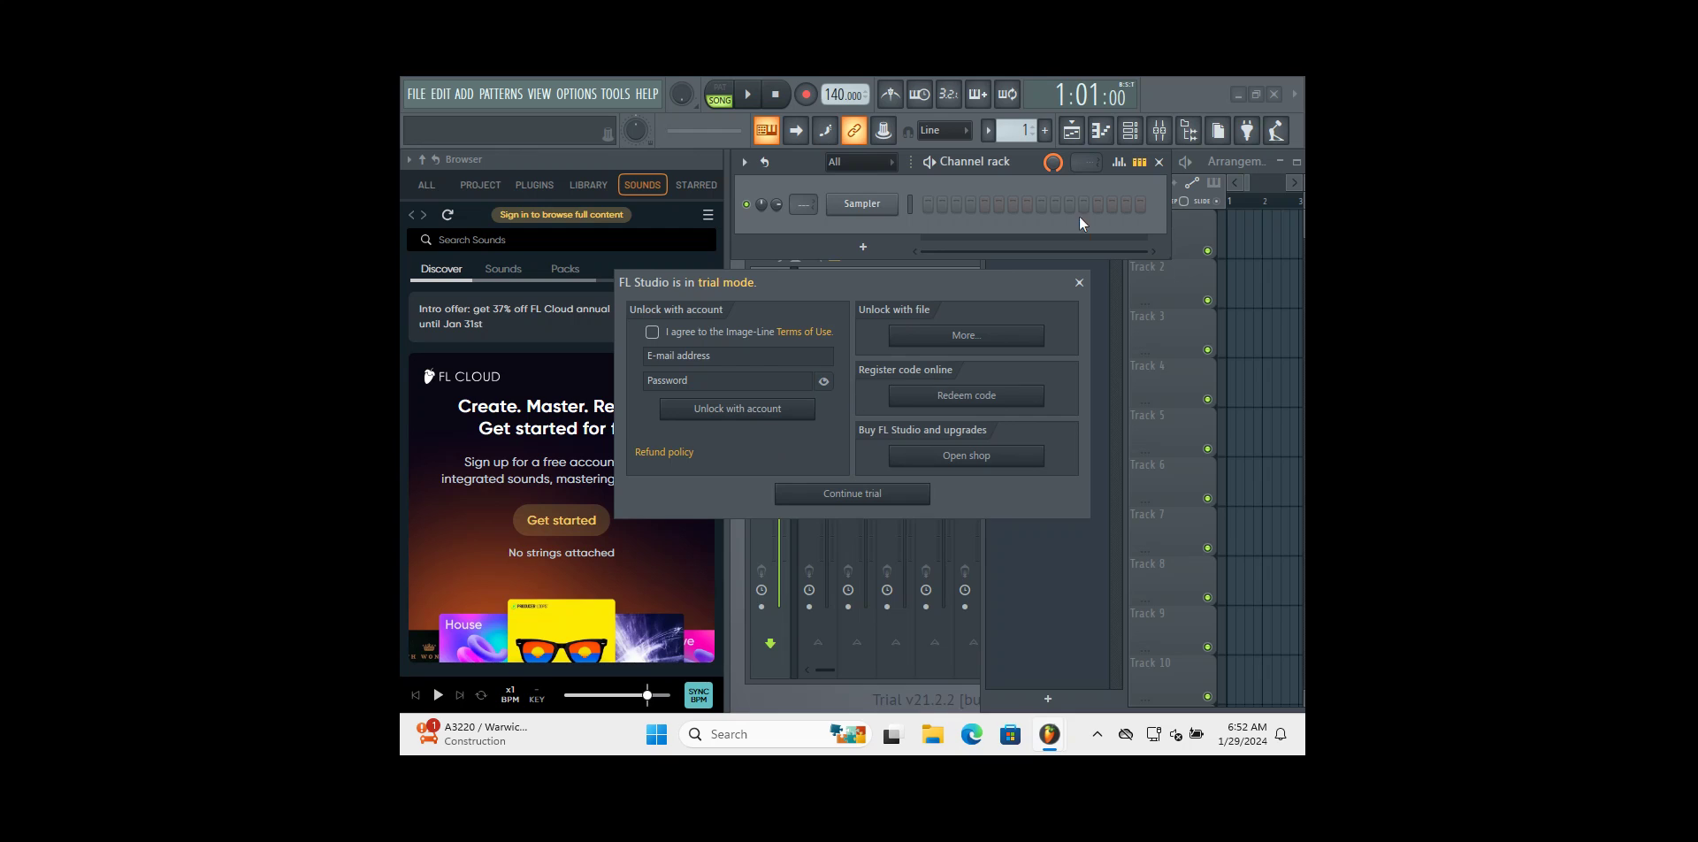
{"action": "left_click", "coordinate": [652, 334]}
{"action": "left_click", "coordinate": [855, 499]}
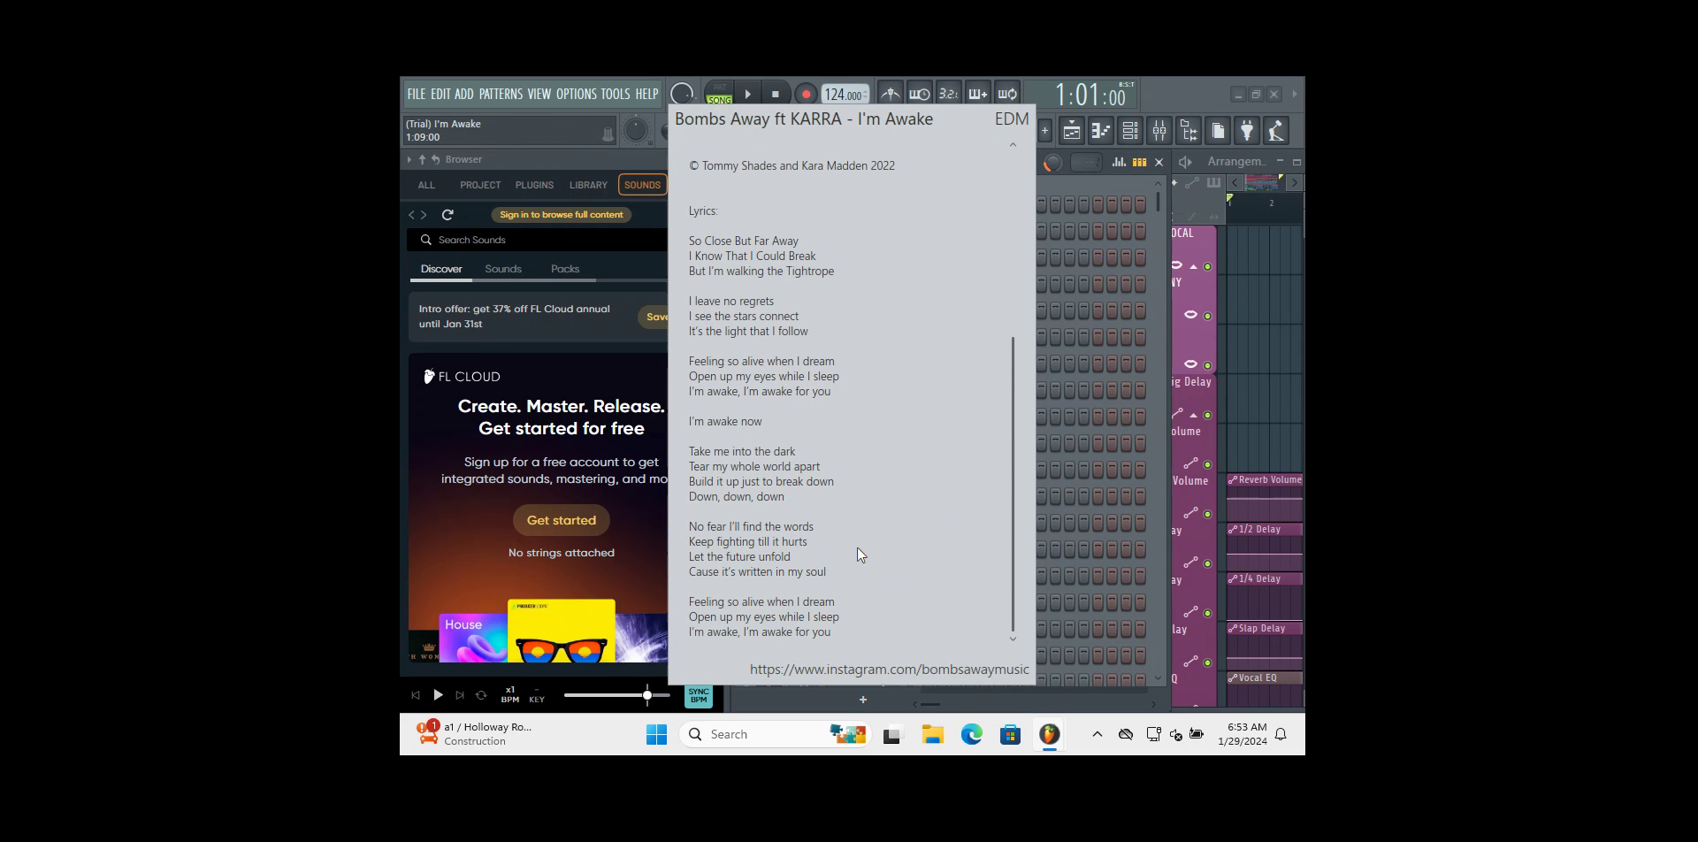
Scroll the project info panel to read the 'I'm Awake' lyrics and credits
{"action": "left_click_drag", "start_coordinate": [1015, 630], "coordinate": [990, 379]}
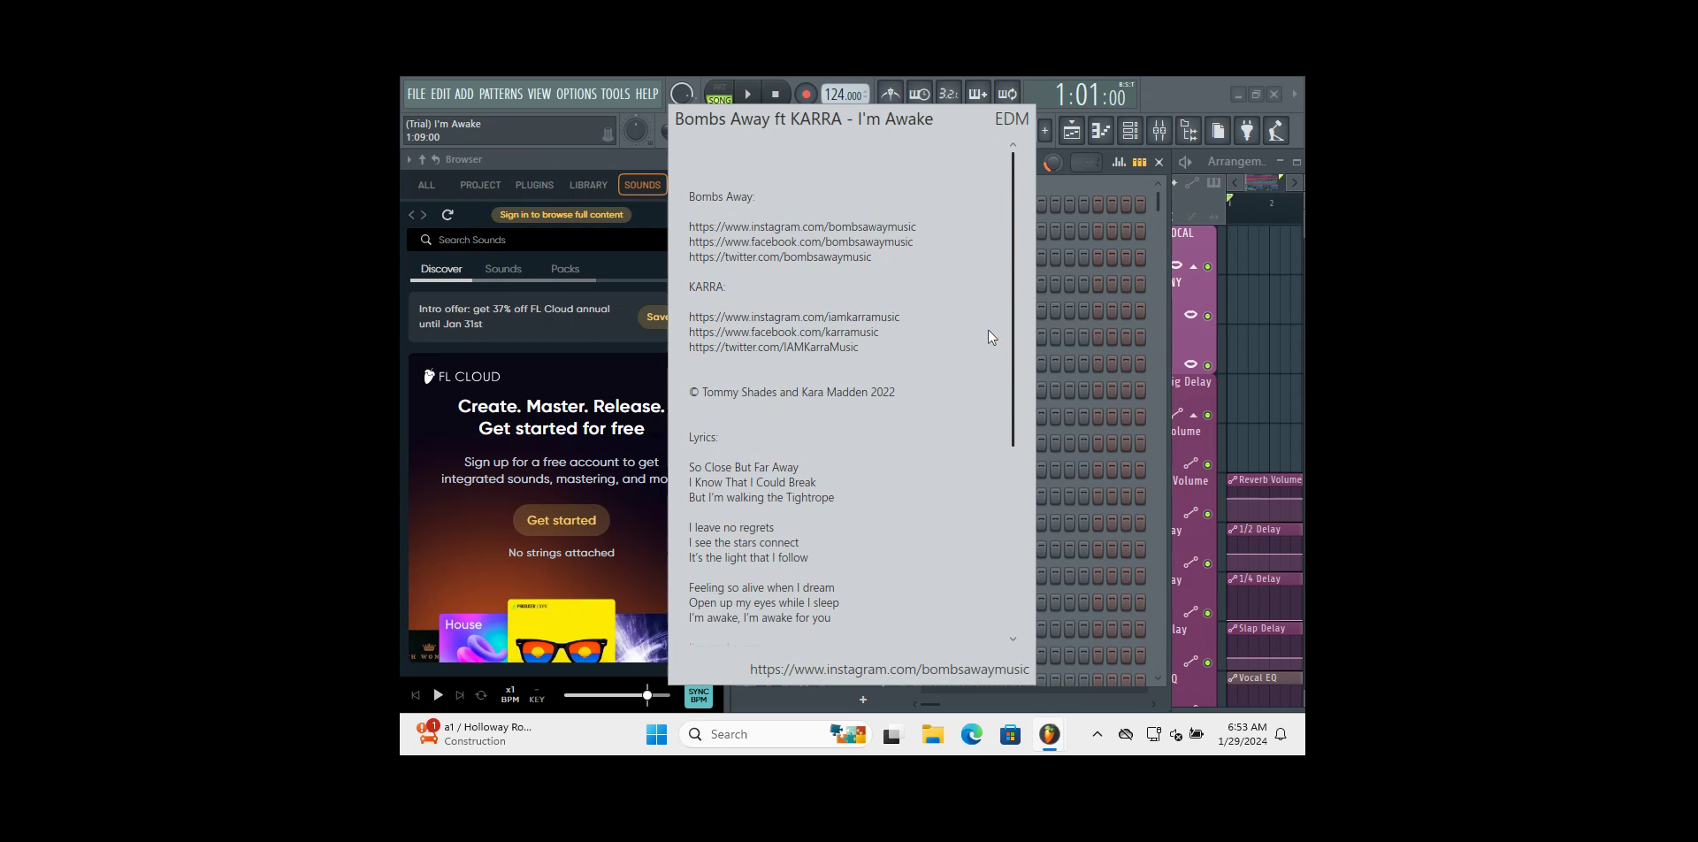
{"action": "scroll", "coordinate": [993, 338], "scroll_direction": "down", "scroll_amount": 5}
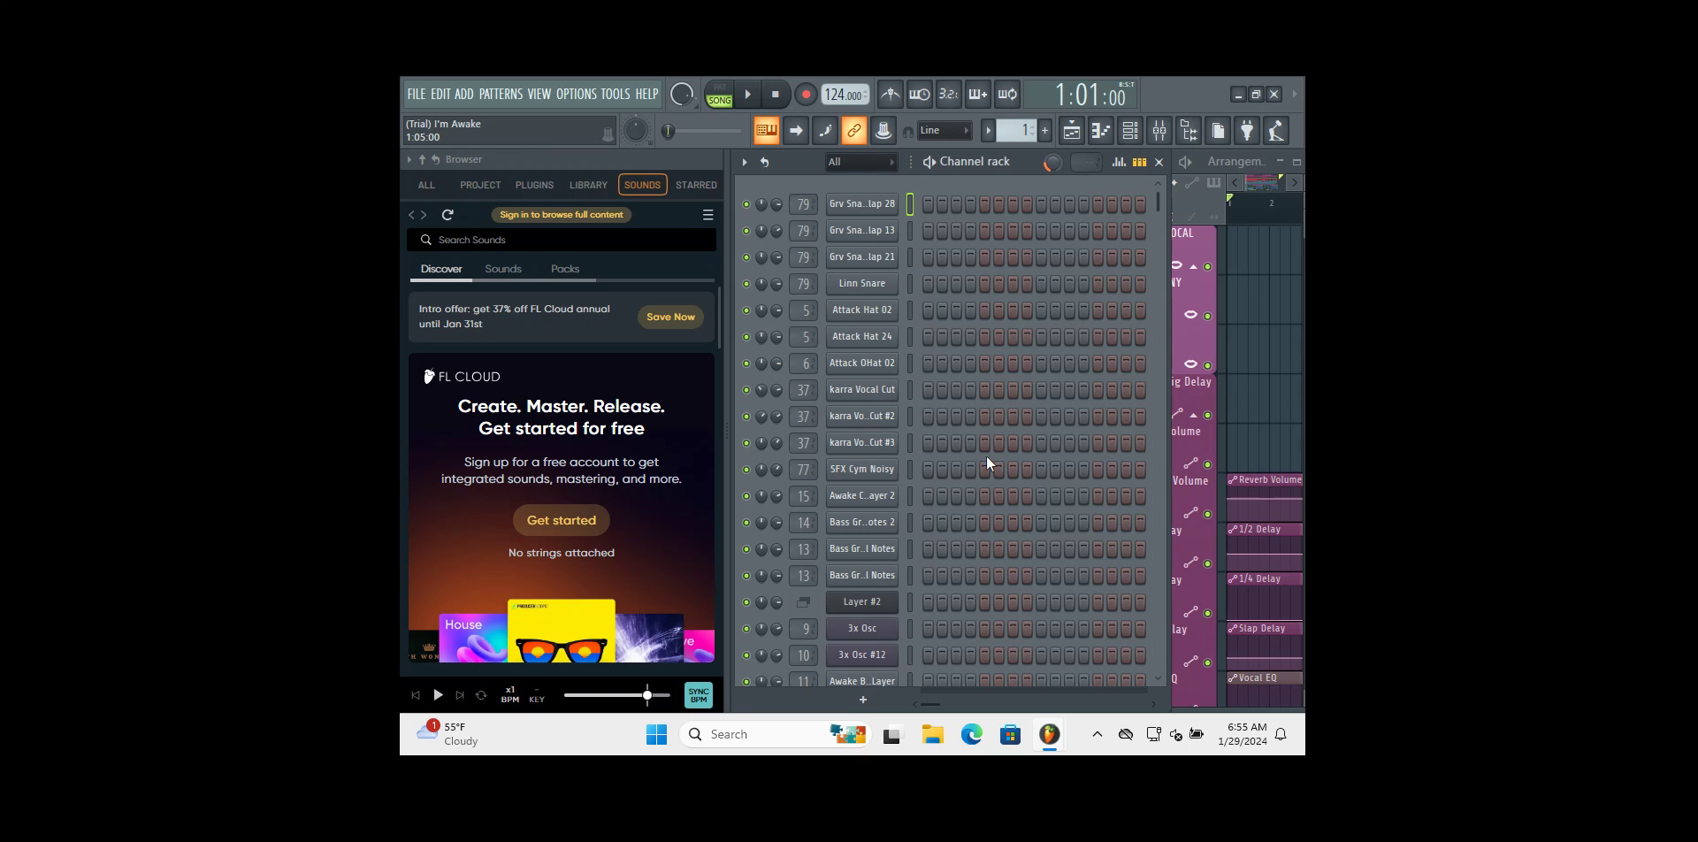
{"action": "scroll", "coordinate": [985, 455], "scroll_direction": "down", "scroll_amount": 2}
{"action": "scroll", "coordinate": [994, 462], "scroll_direction": "up", "scroll_amount": 2}
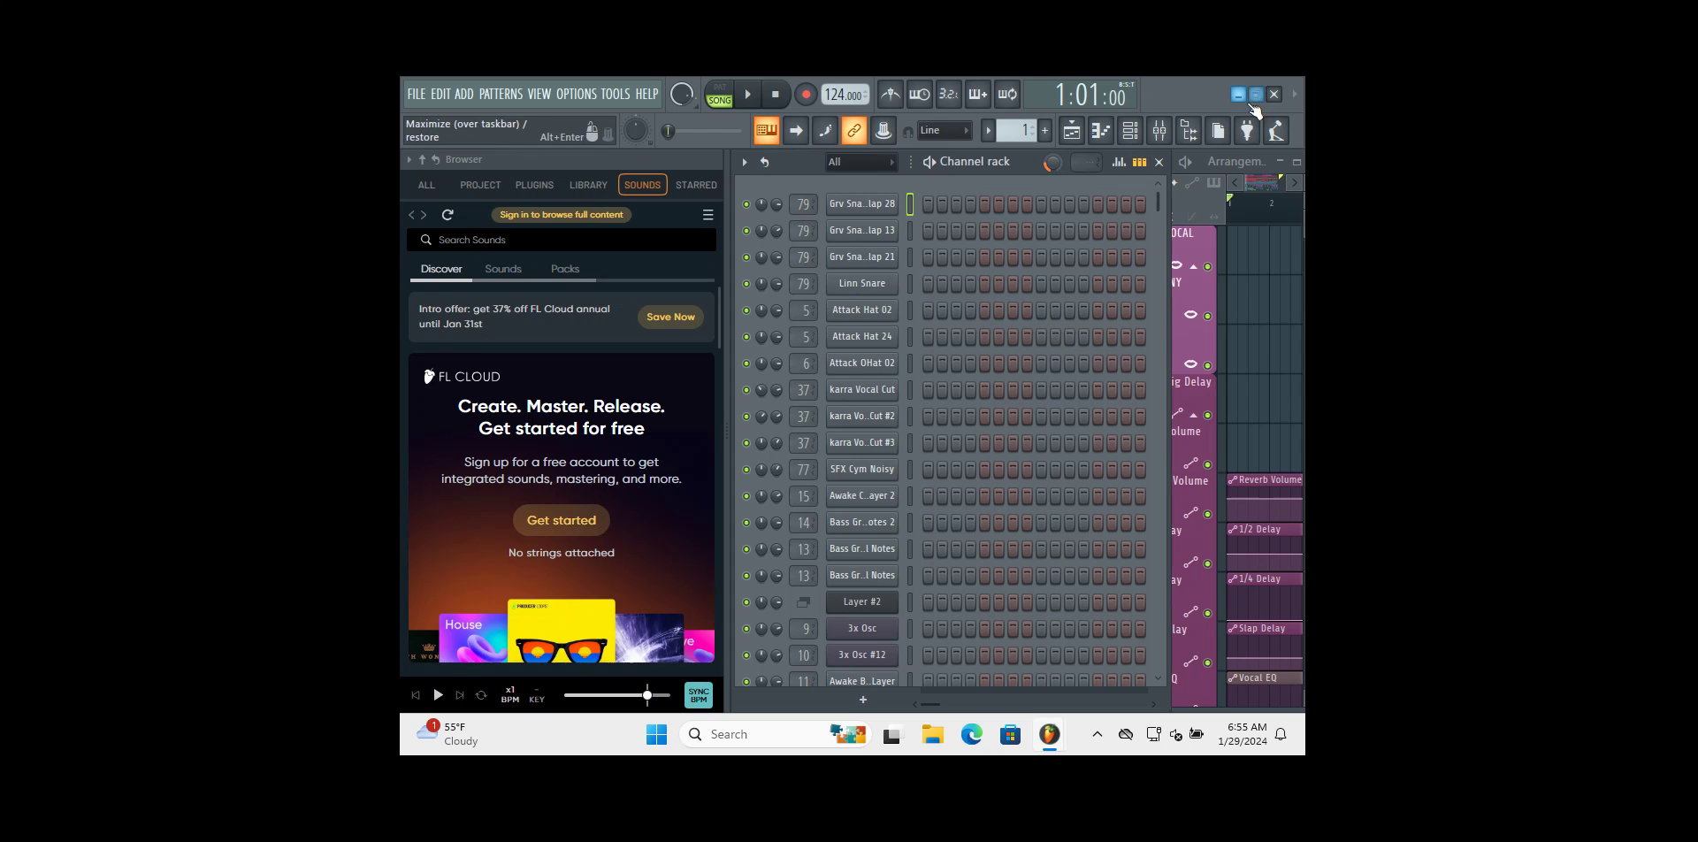
Dismiss the ASIO error message and restore FL Studio from the taskbar
{"action": "left_click", "coordinate": [1239, 94]}
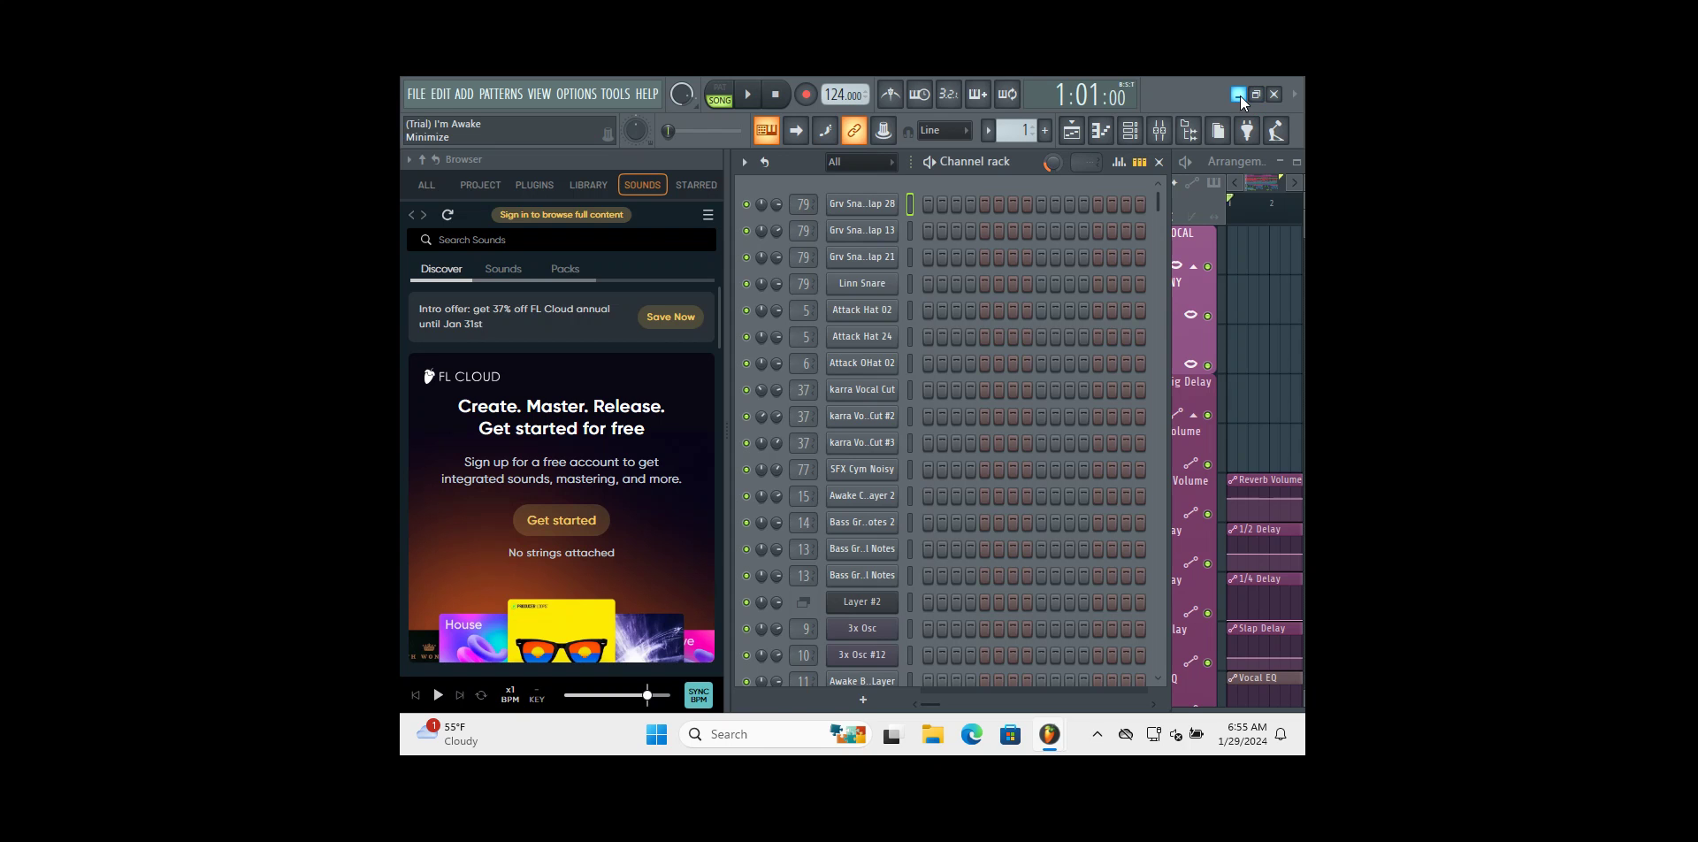
{"action": "left_click", "coordinate": [1002, 483]}
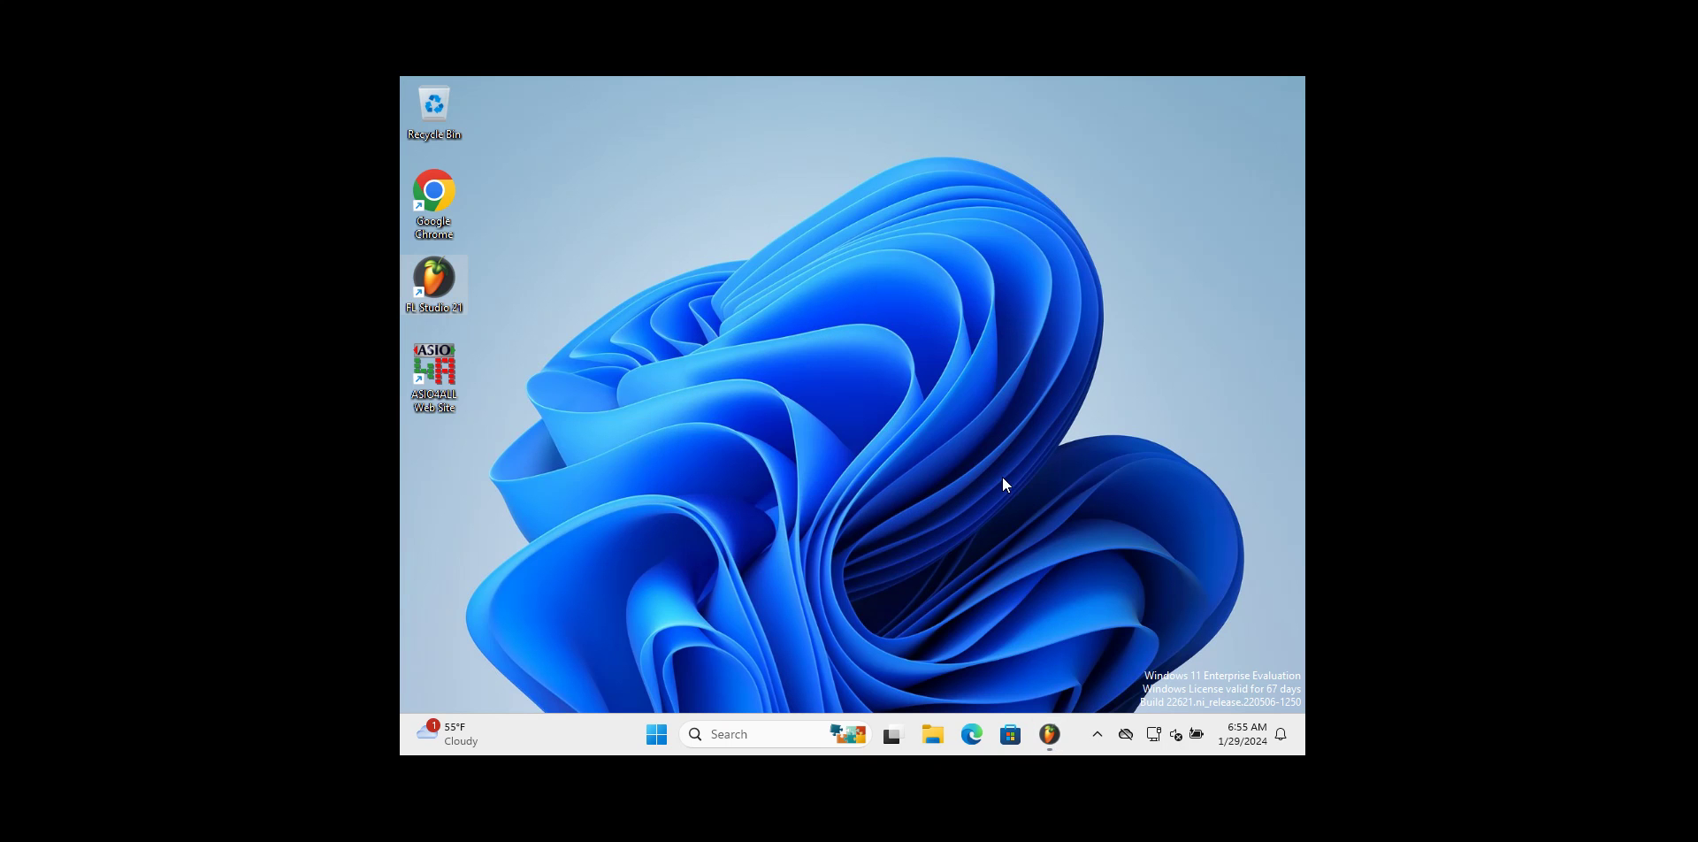
{"action": "left_click", "coordinate": [1049, 734]}
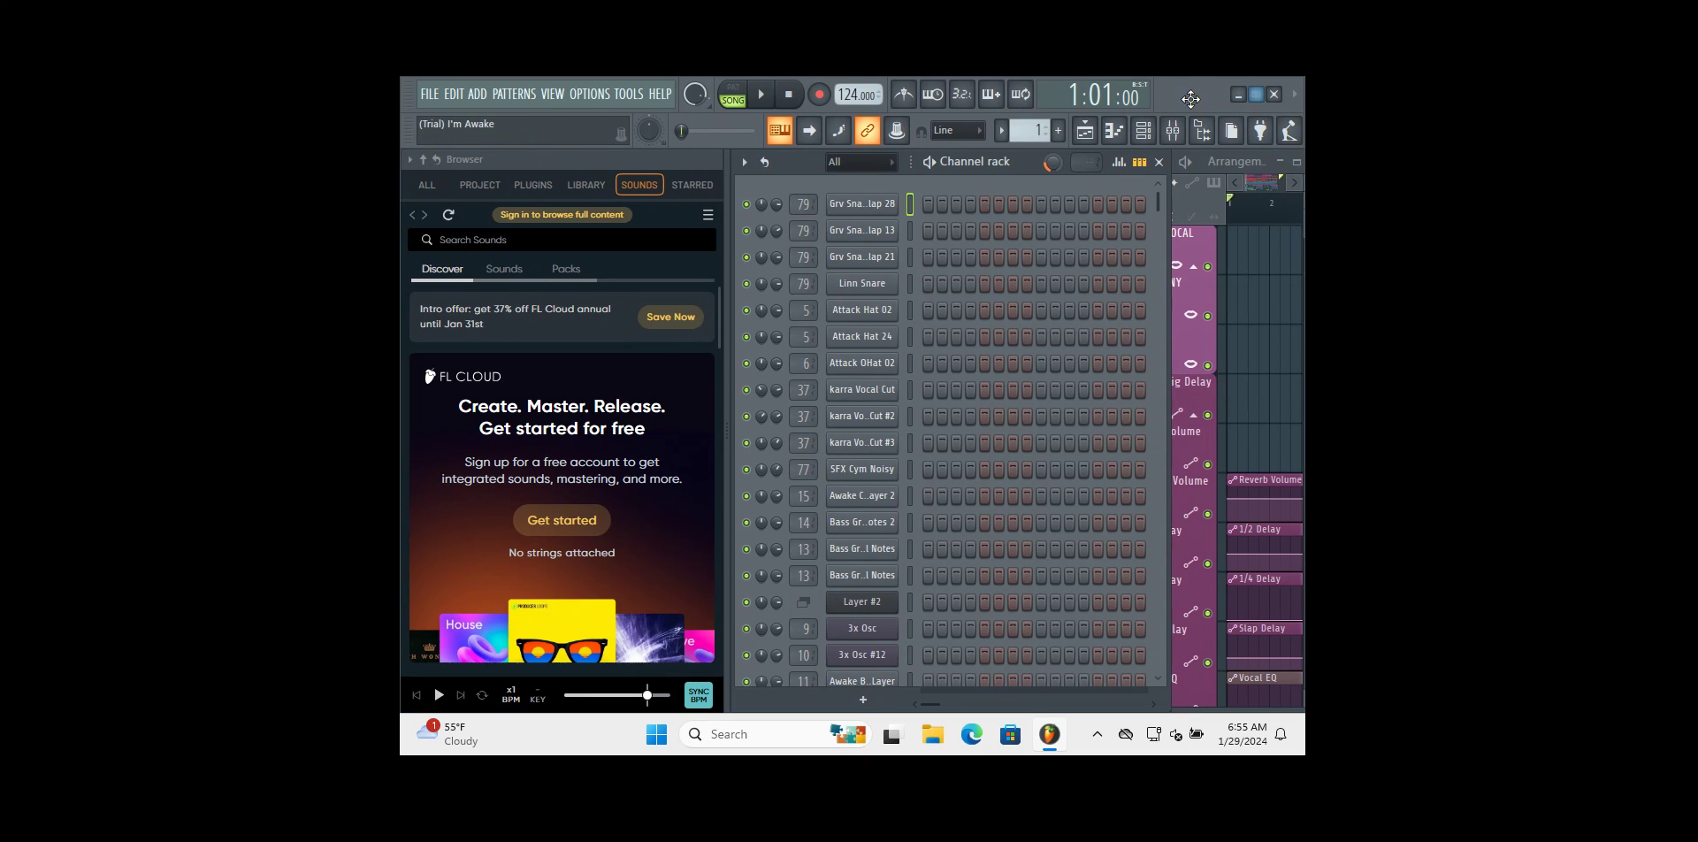
Un-maximize the FL Studio window, shrink, move and shorten it, then maximize it again
{"action": "left_click", "coordinate": [1256, 95]}
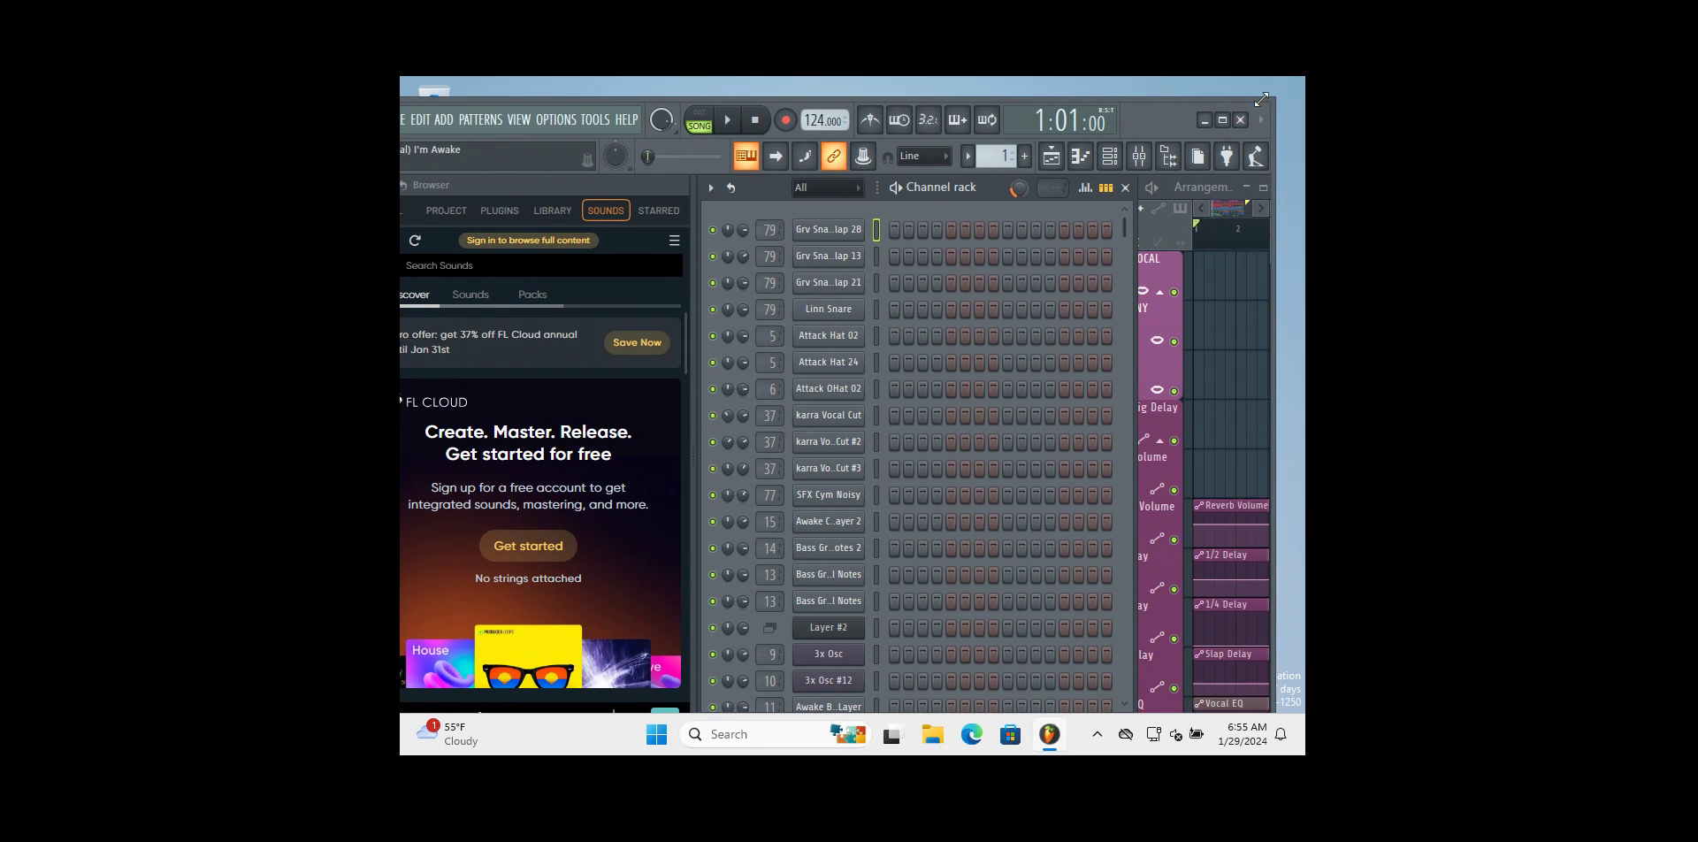
{"action": "left_click_drag", "start_coordinate": [1271, 100], "coordinate": [1229, 156]}
{"action": "left_click_drag", "start_coordinate": [1134, 181], "coordinate": [1172, 123]}
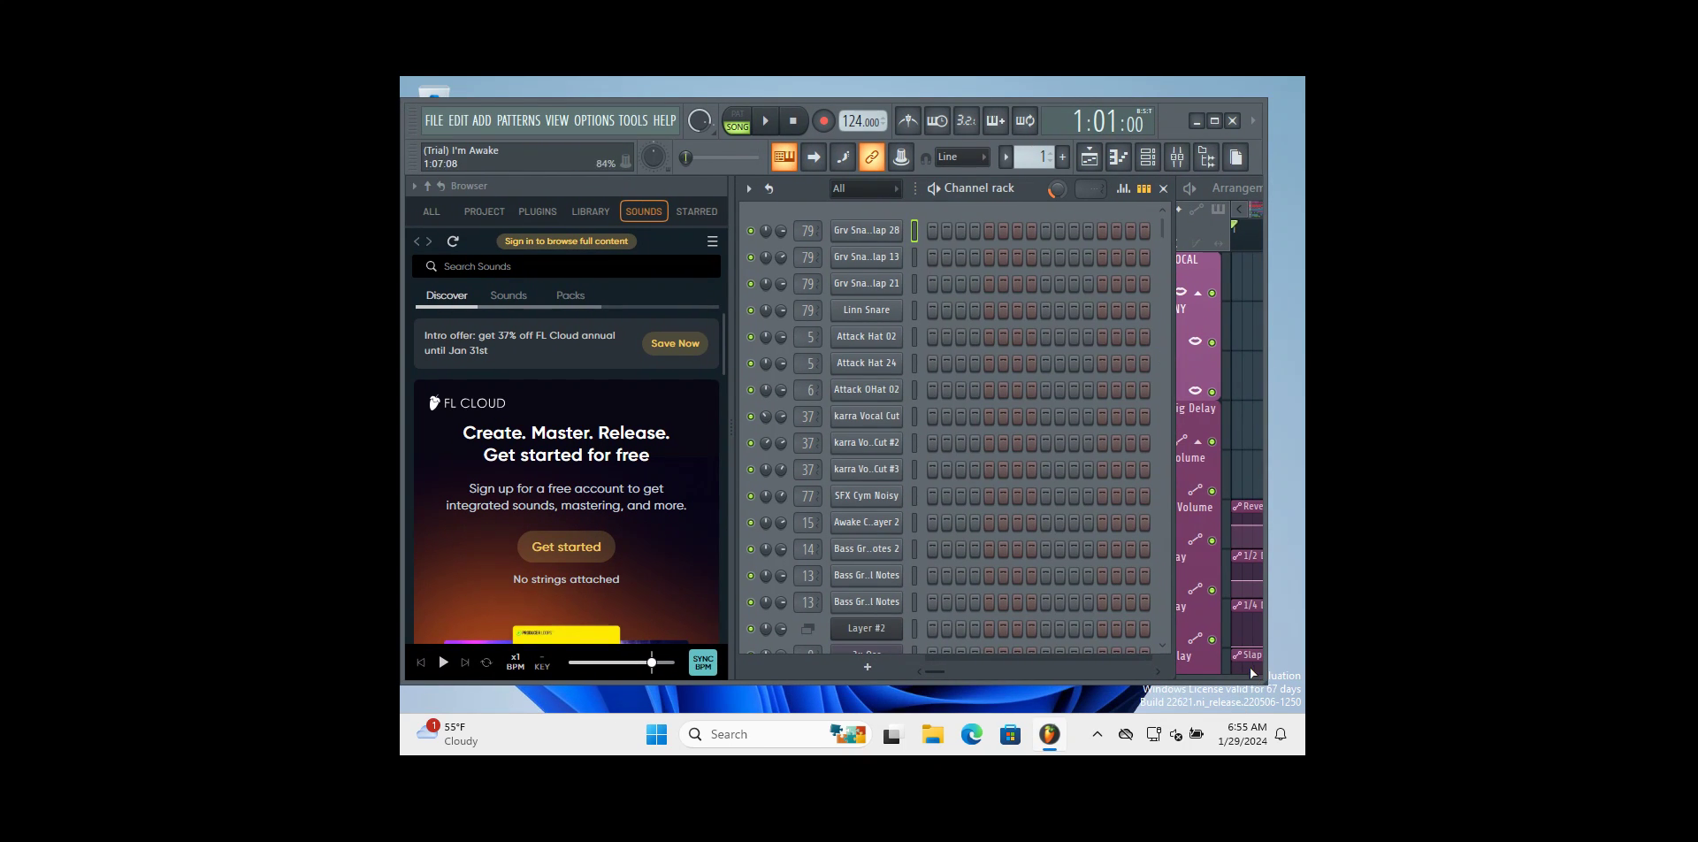
{"action": "left_click_drag", "start_coordinate": [1267, 683], "coordinate": [1302, 698]}
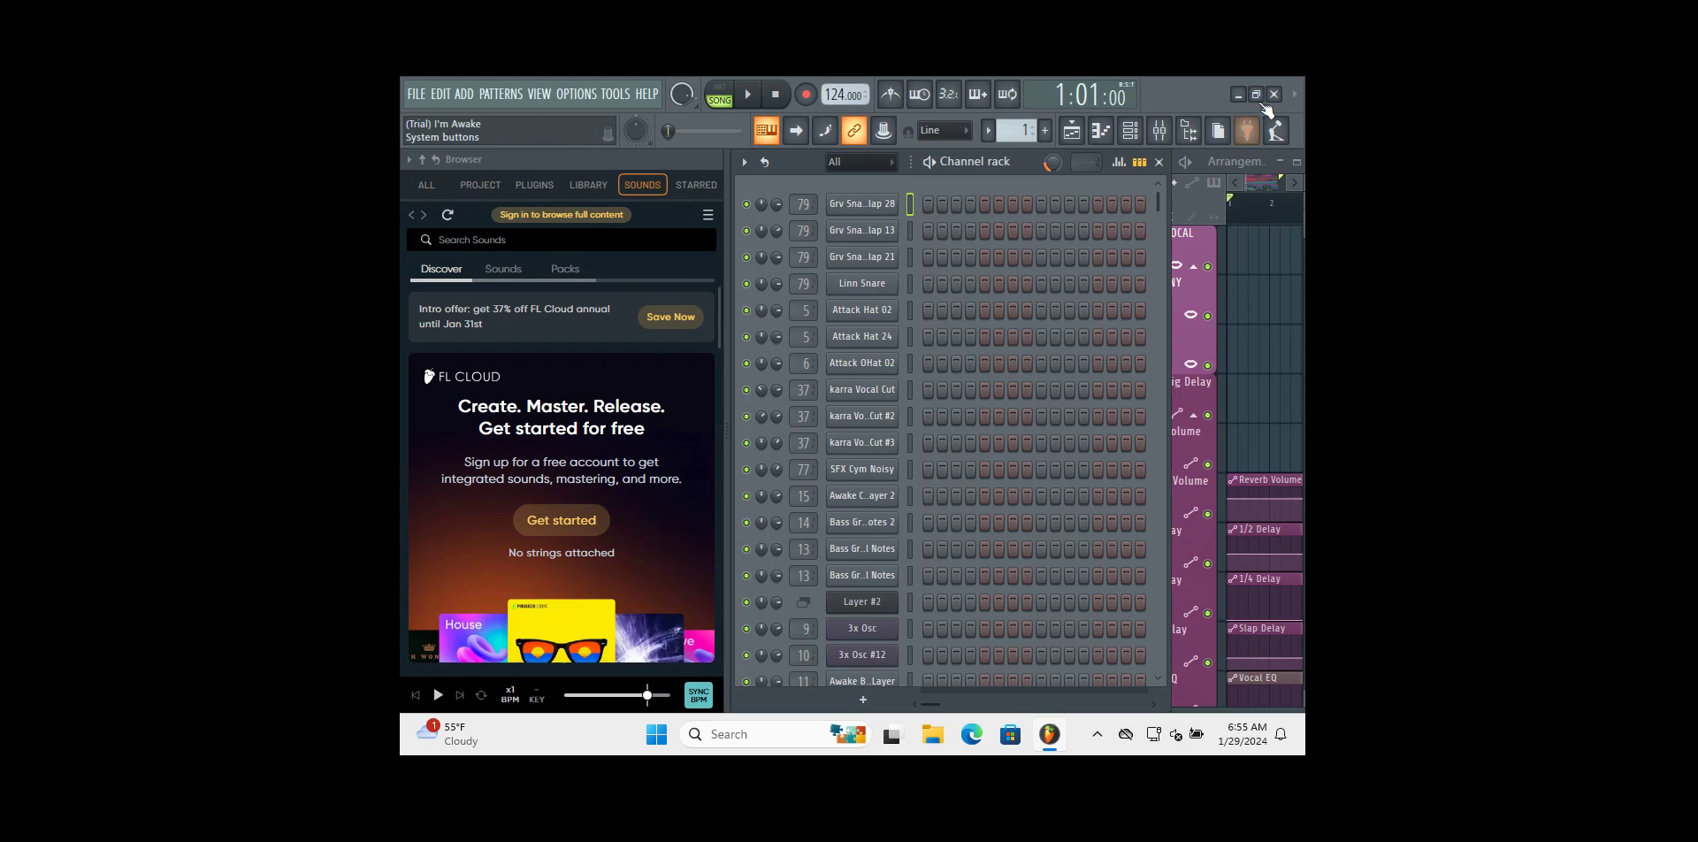
{"action": "left_click", "coordinate": [1243, 121]}
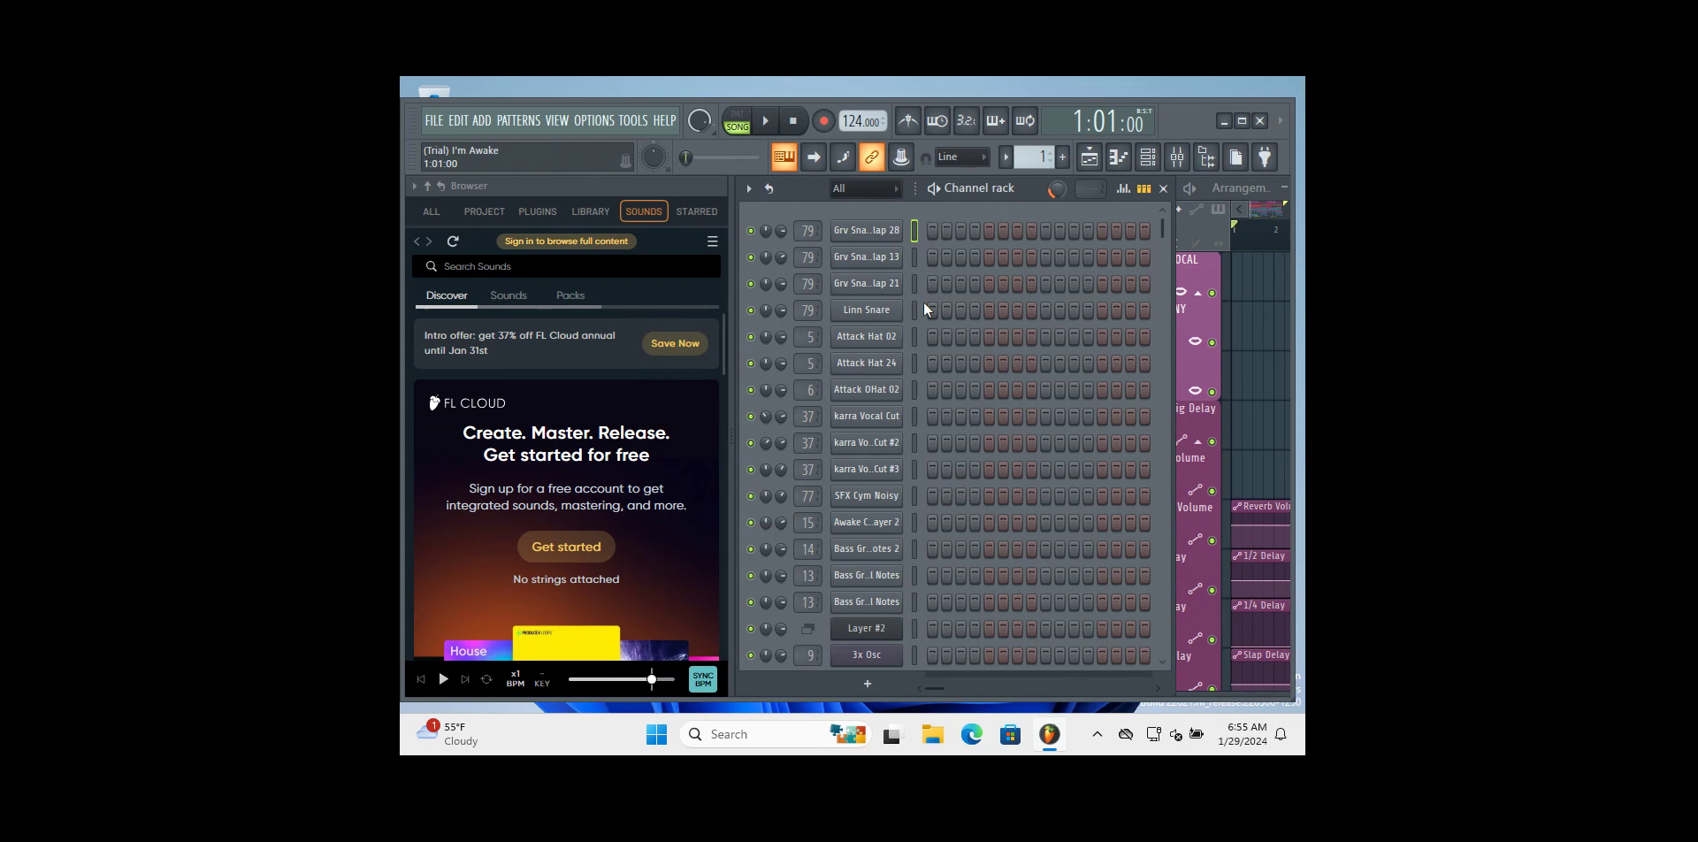